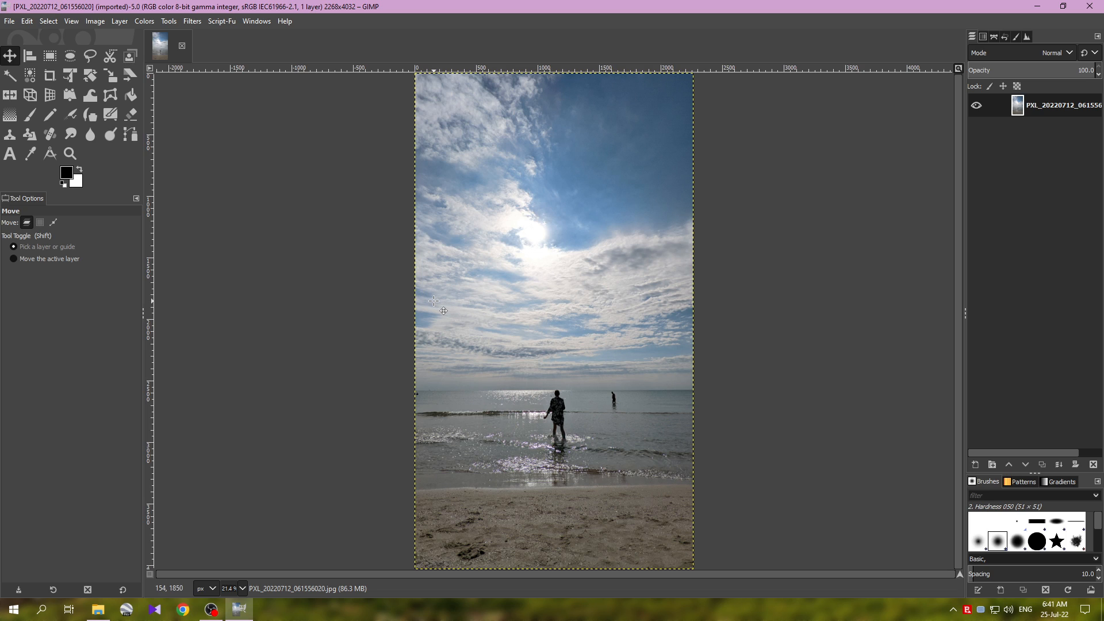
Step: Draw a free selection around the distant figure in the water, including its reflection
{"action": "left_click", "coordinate": [88, 55]}
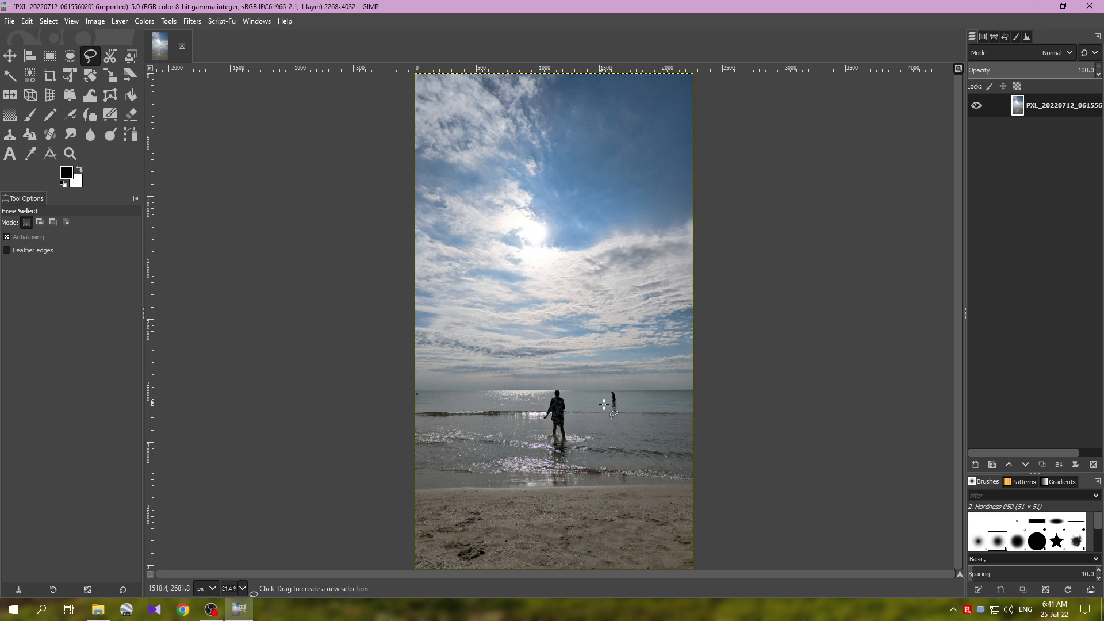
{"action": "scroll", "coordinate": [601, 399], "scroll_direction": "up", "scroll_amount": 6}
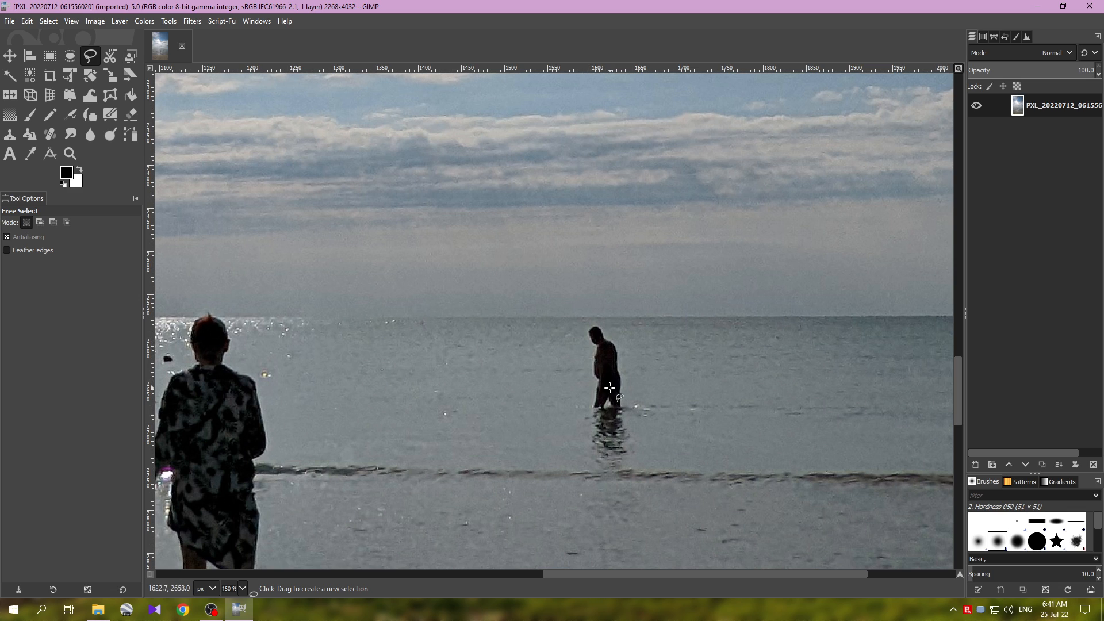
{"action": "left_click", "coordinate": [597, 323]}
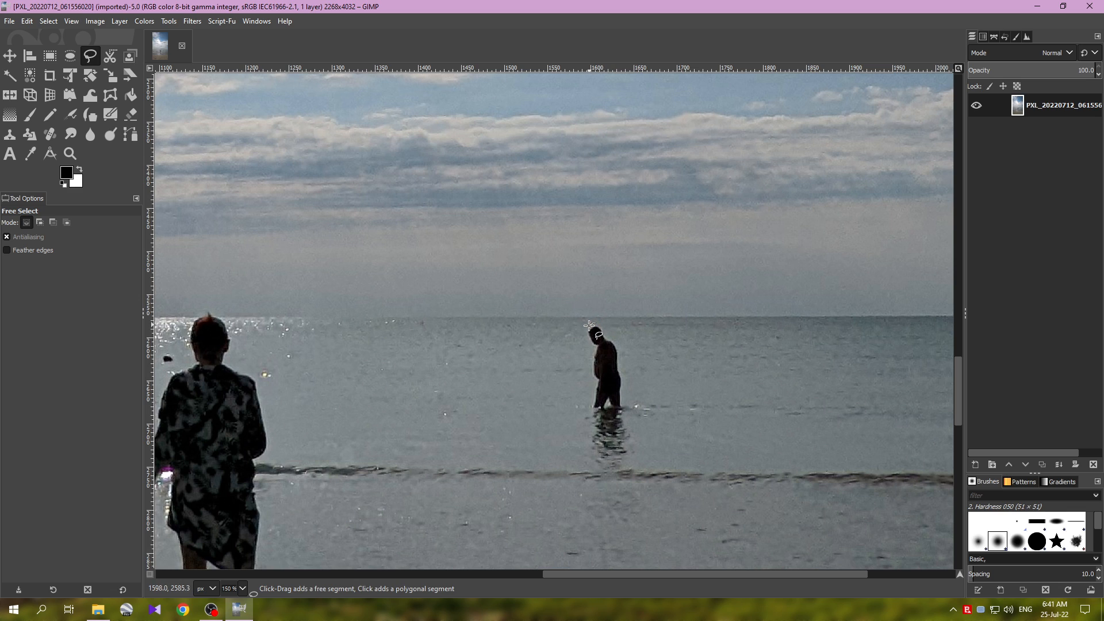
{"action": "mouse_move", "coordinate": [585, 327]}
{"action": "left_mouse_down"}
{"action": "mouse_move", "coordinate": [571, 455]}
{"action": "mouse_move", "coordinate": [588, 471]}
{"action": "mouse_move", "coordinate": [624, 470]}
{"action": "left_mouse_up"}
{"action": "left_click", "coordinate": [647, 445]}
{"action": "left_click", "coordinate": [628, 326]}
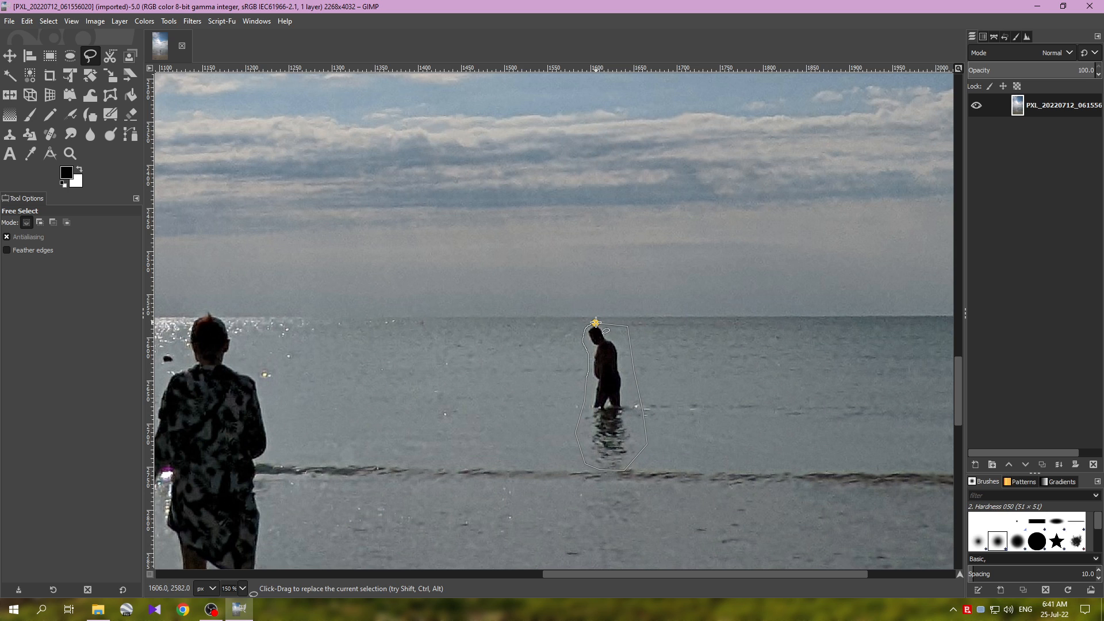
{"action": "left_click", "coordinate": [596, 322]}
{"action": "key", "text": "Return"}
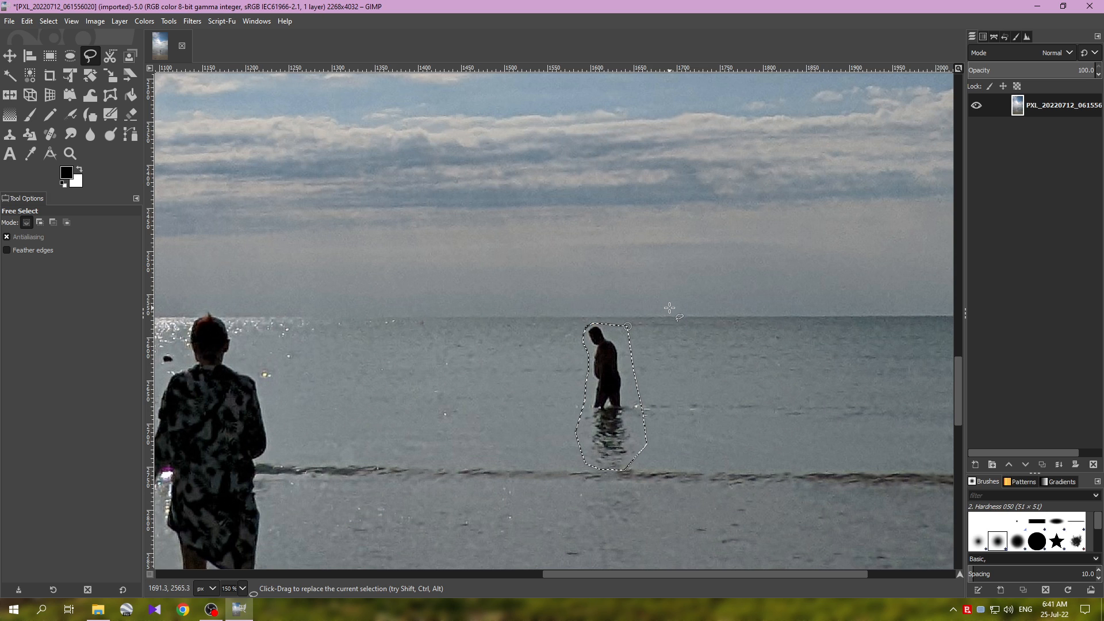
Step: Heal the selected figure from its surroundings with a 50-pixel context sampling width, sampling from all around in random filling order
{"action": "left_click", "coordinate": [193, 22]}
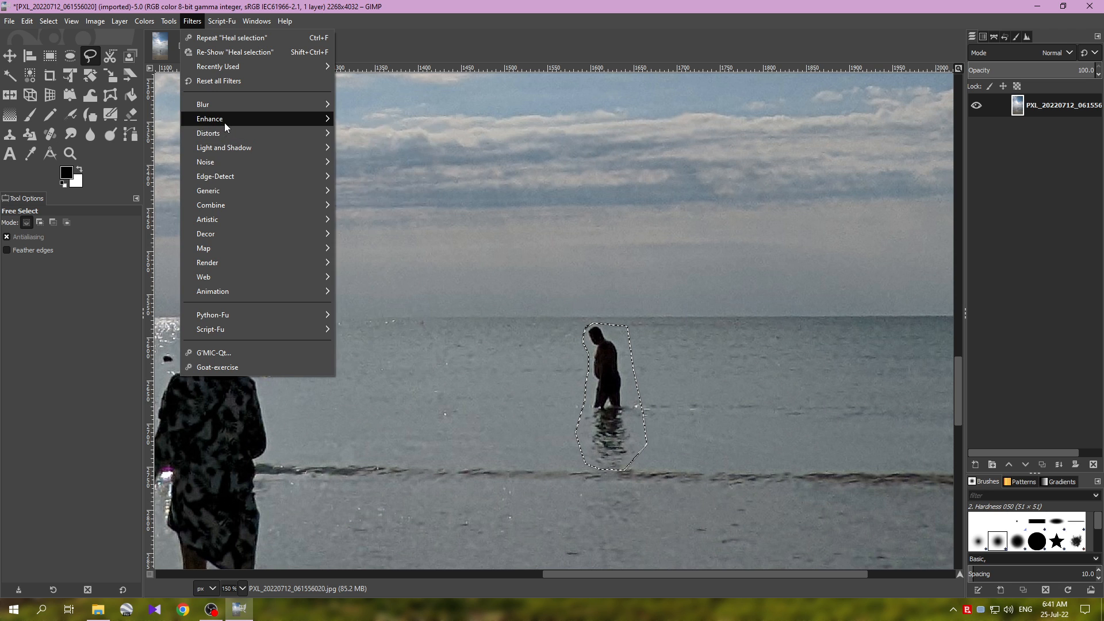
{"action": "mouse_move", "coordinate": [225, 123]}
{"action": "left_click", "coordinate": [380, 264]}
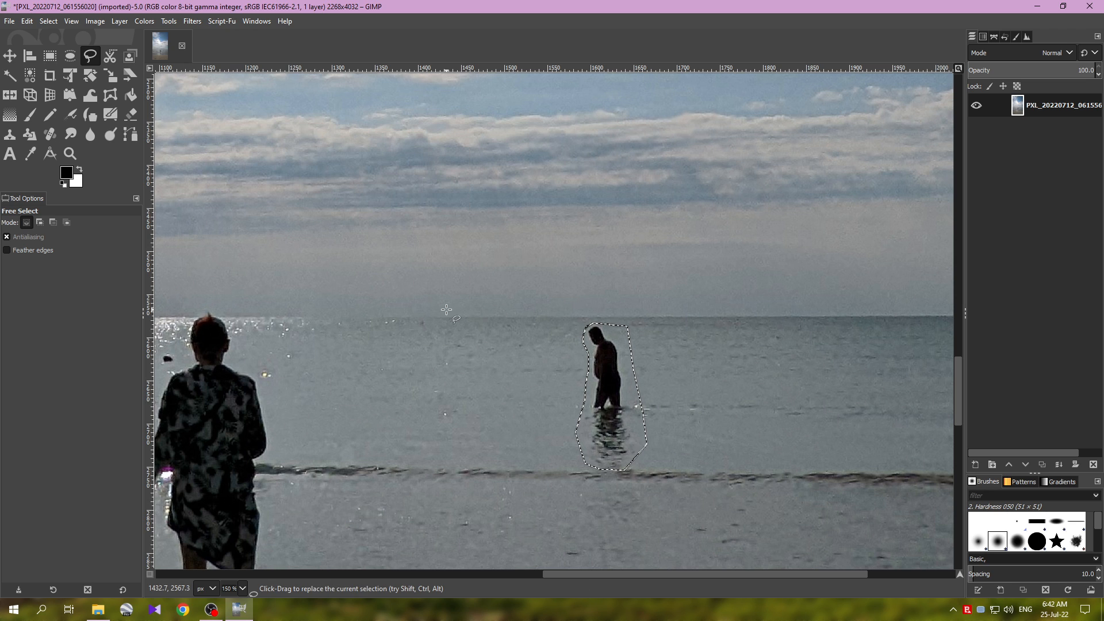
{"action": "left_click_drag", "start_coordinate": [575, 242], "coordinate": [414, 236]}
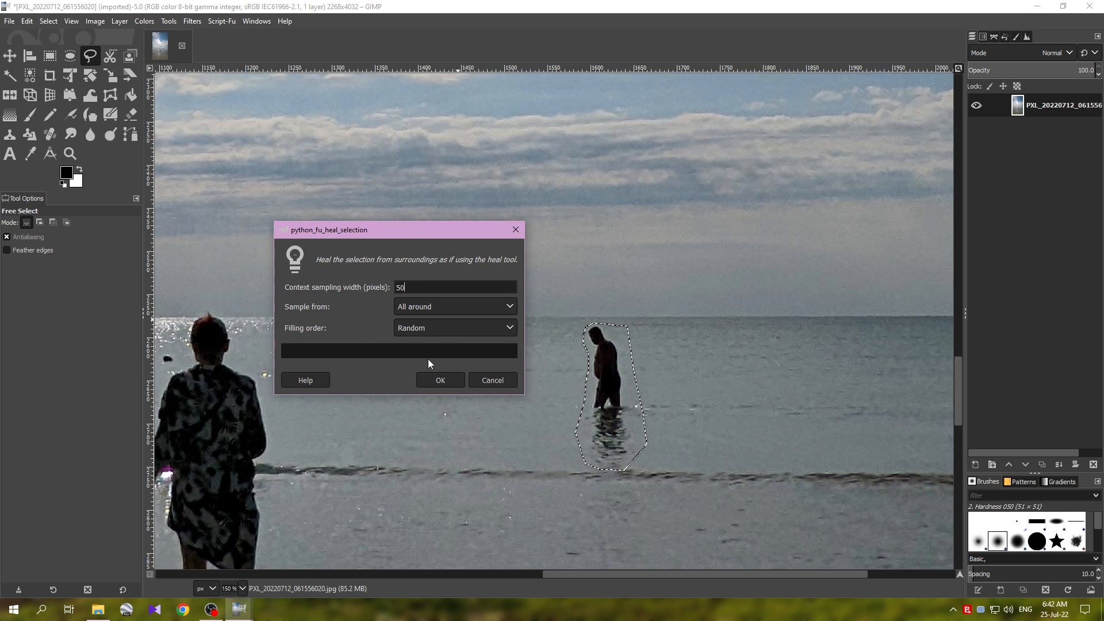
{"action": "left_click", "coordinate": [447, 378]}
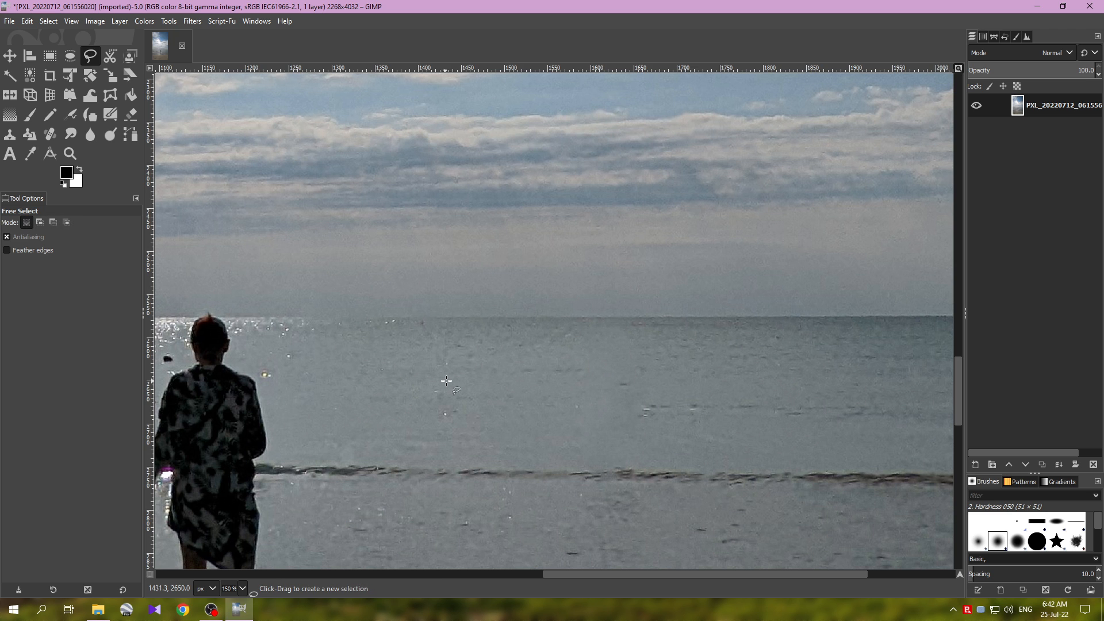
Step: Examine the healed patch of water where the distant figure stood, both close up and from farther away
{"action": "scroll", "coordinate": [466, 381], "scroll_direction": "down", "scroll_amount": 2, "text": "ctrl"}
{"action": "scroll", "coordinate": [466, 381], "scroll_direction": "down", "scroll_amount": 1, "text": "ctrl"}
{"action": "scroll", "coordinate": [466, 381], "scroll_direction": "up", "scroll_amount": 4, "text": "ctrl"}
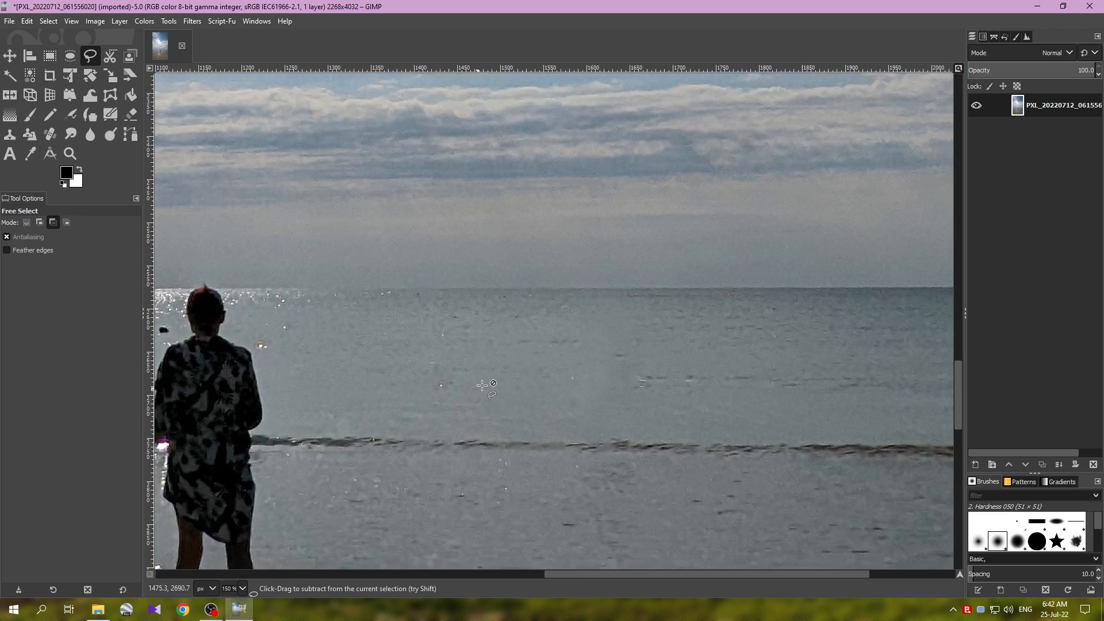
{"action": "scroll", "coordinate": [567, 385], "scroll_direction": "down", "scroll_amount": 3, "text": "ctrl"}
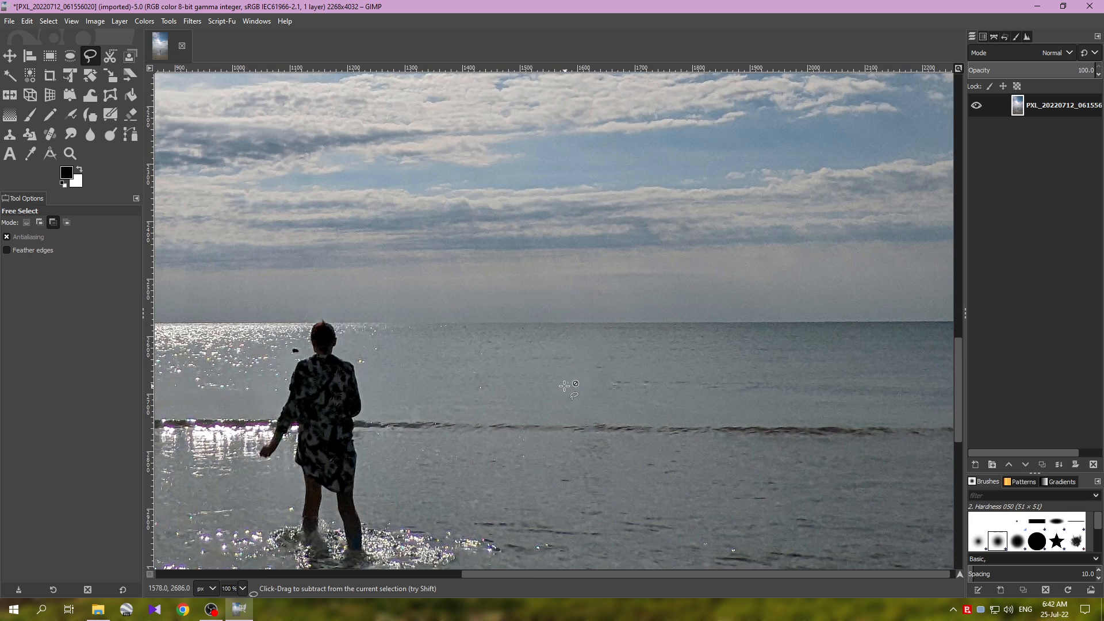
{"action": "scroll", "coordinate": [538, 427], "scroll_direction": "down", "scroll_amount": 2, "text": "ctrl"}
{"action": "scroll", "coordinate": [518, 421], "scroll_direction": "up", "scroll_amount": 1, "text": "ctrl"}
{"action": "scroll", "coordinate": [518, 421], "scroll_direction": "up", "scroll_amount": 4, "text": "ctrl"}
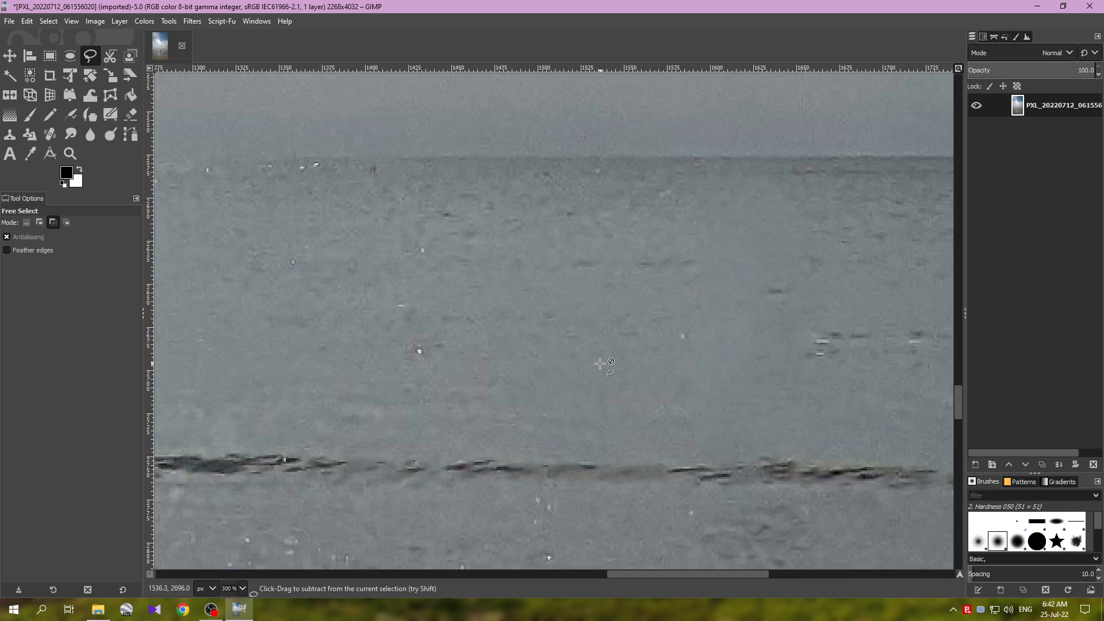
{"action": "scroll", "coordinate": [615, 361], "scroll_direction": "down", "scroll_amount": 2, "text": "ctrl"}
{"action": "scroll", "coordinate": [661, 353], "scroll_direction": "up", "scroll_amount": 1, "text": "ctrl"}
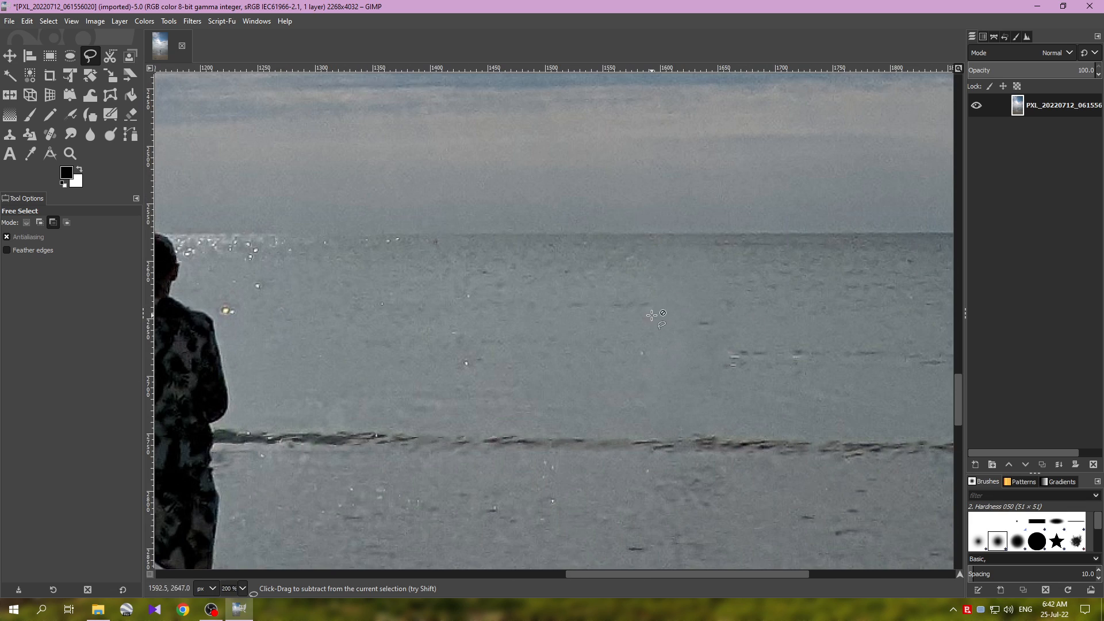
{"action": "scroll", "coordinate": [690, 316], "scroll_direction": "down", "scroll_amount": 3, "text": "ctrl"}
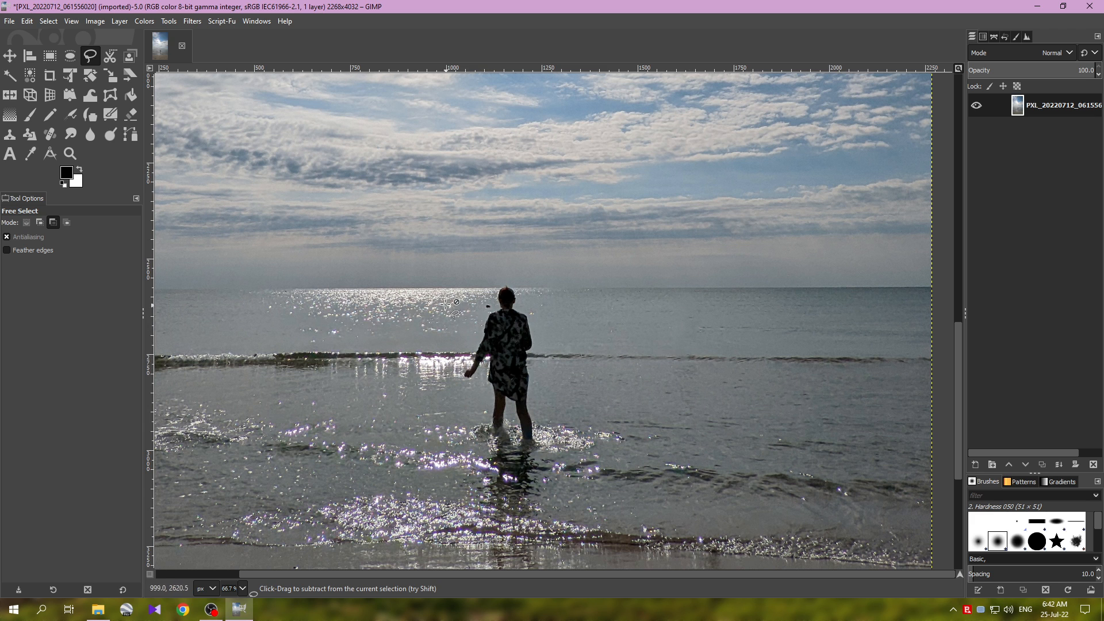
Step: Remove the small dark object in the water beside the foreground person with a free selection and repeated Heal Selection, clearing the selection
{"action": "scroll", "coordinate": [454, 294], "scroll_direction": "up", "scroll_amount": 3, "text": "ctrl"}
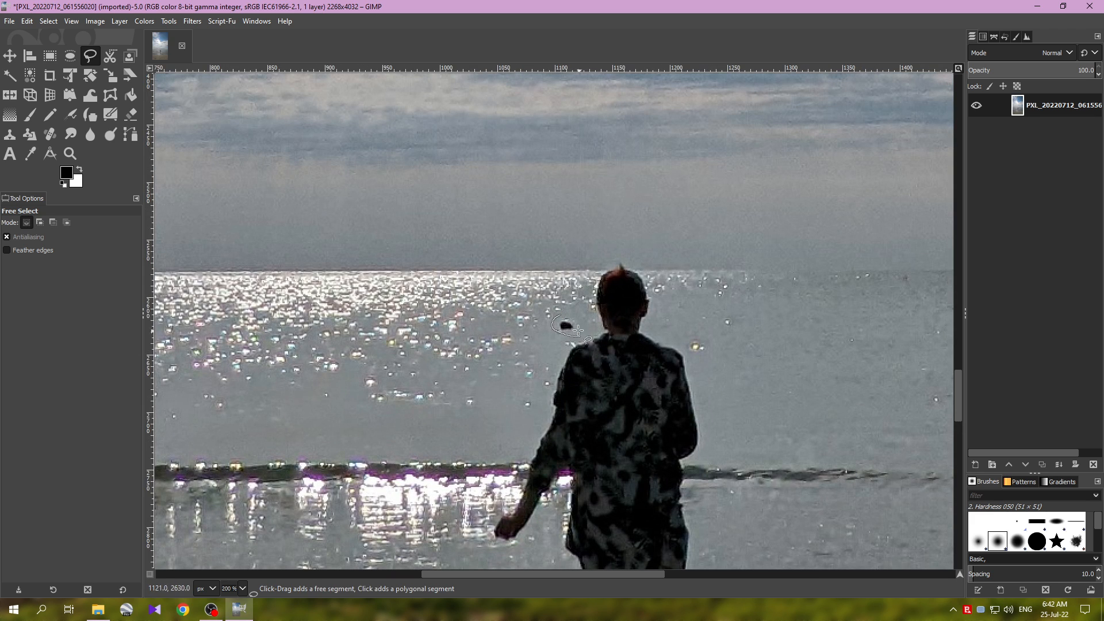
{"action": "left_click_drag", "start_coordinate": [565, 314], "coordinate": [561, 318]}
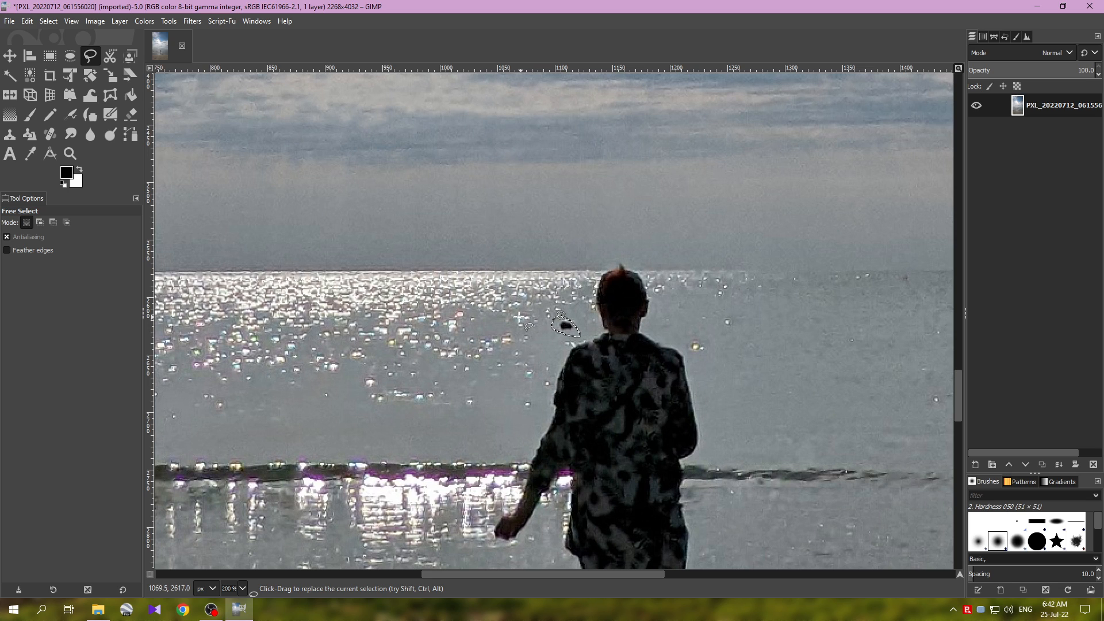
{"action": "left_click", "coordinate": [192, 21]}
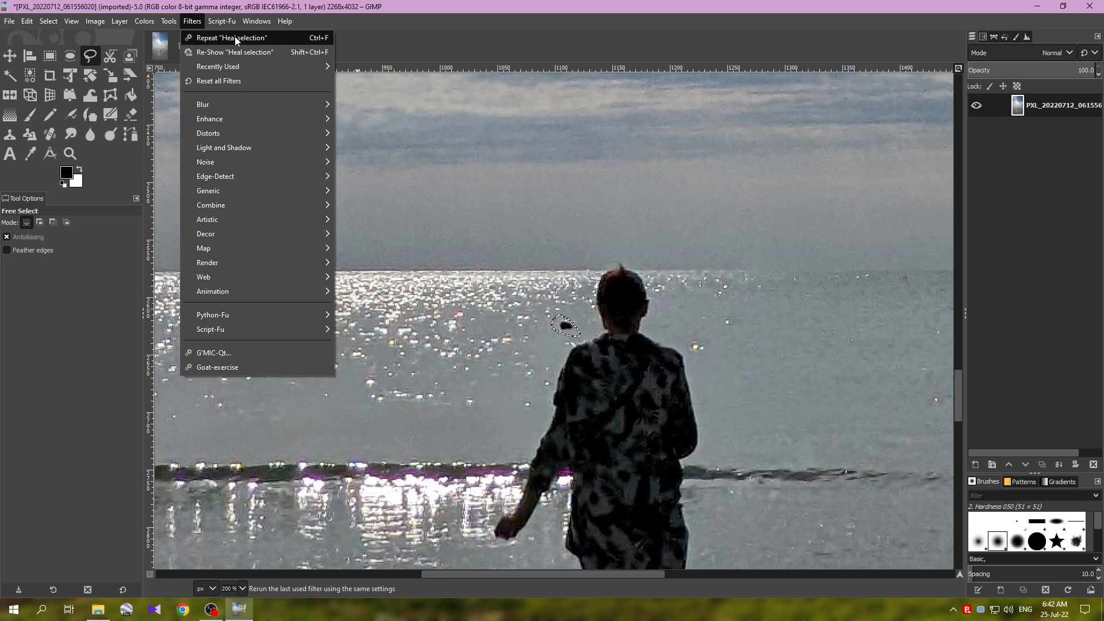
{"action": "left_click", "coordinate": [317, 38]}
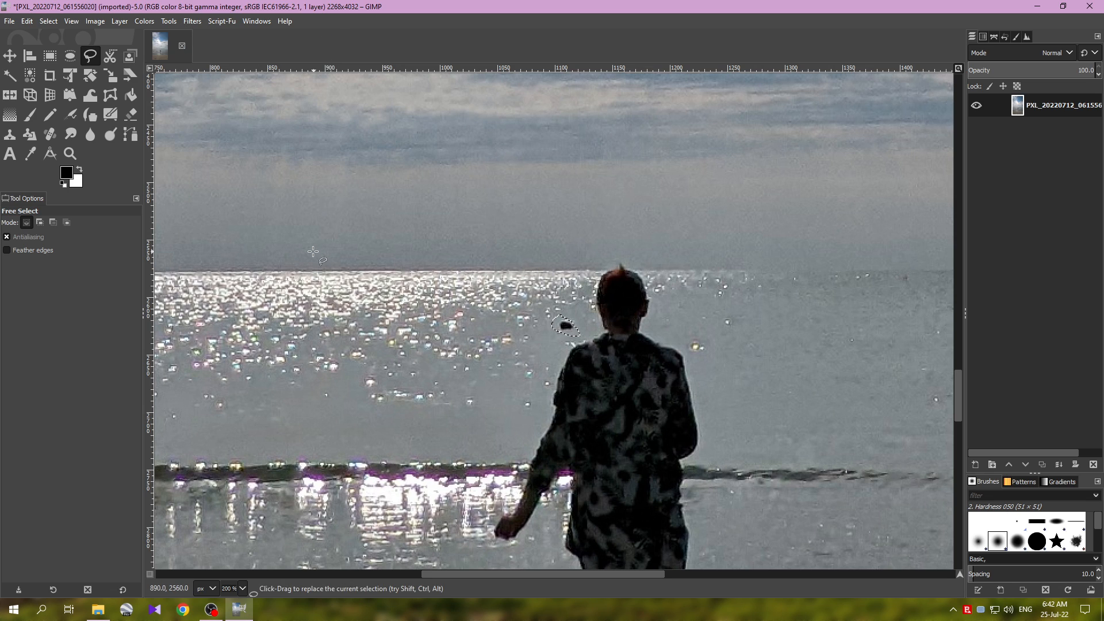
{"action": "key", "text": "ctrl+shift+a"}
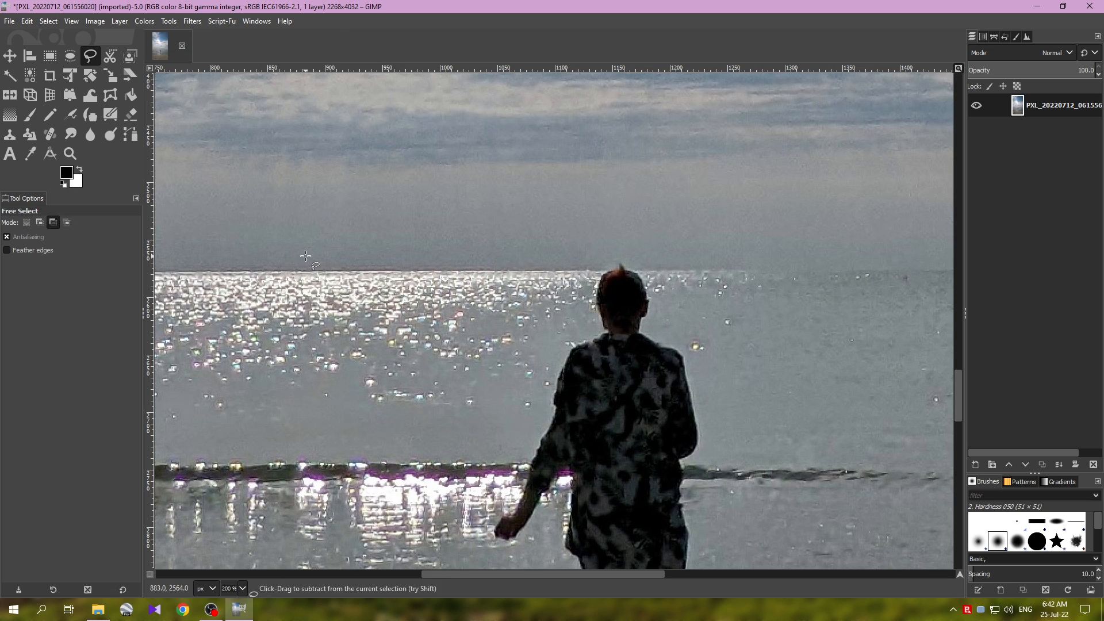
{"action": "scroll", "coordinate": [306, 256], "scroll_direction": "down", "scroll_amount": 1}
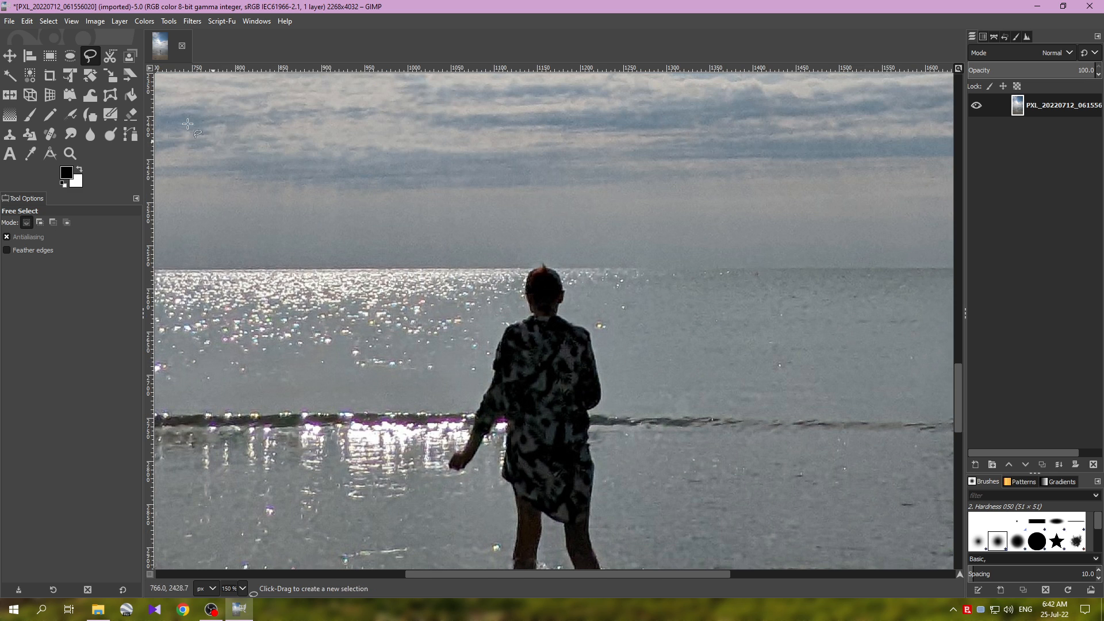
{"action": "left_click", "coordinate": [47, 22]}
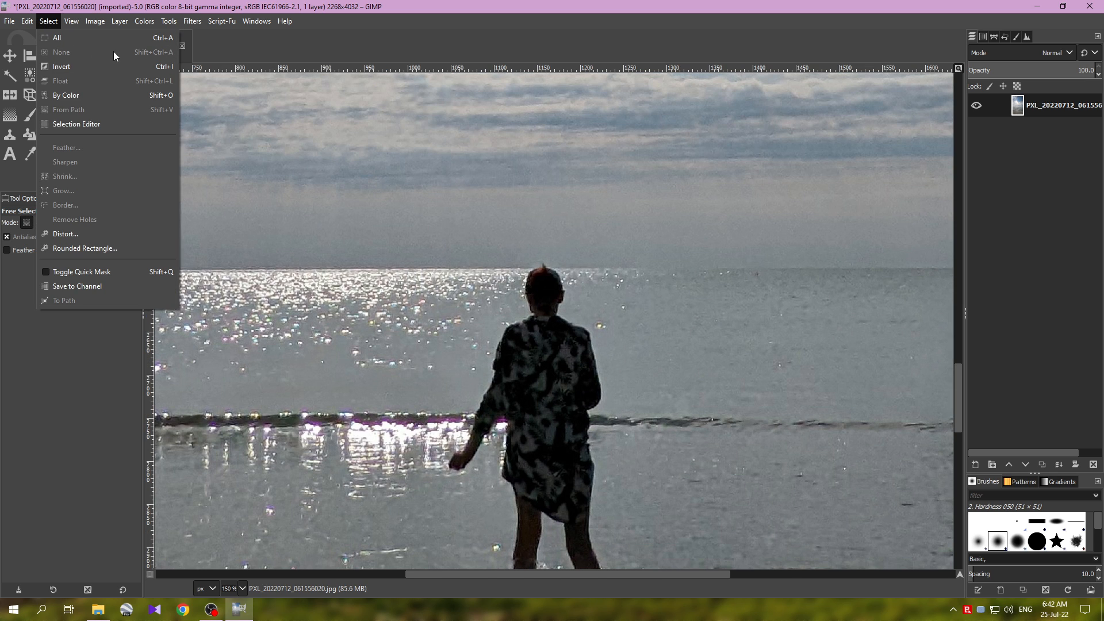
{"action": "left_click", "coordinate": [487, 5]}
Step: Outline the small dark spot in the water below the boats near the photo's left edge and repeat Heal Selection on it
{"action": "left_click_drag", "start_coordinate": [328, 264], "coordinate": [747, 231]}
{"action": "left_click_drag", "start_coordinate": [338, 238], "coordinate": [761, 239]}
{"action": "scroll", "coordinate": [492, 256], "scroll_direction": "up", "scroll_amount": 1}
{"action": "mouse_move", "coordinate": [532, 253]}
{"action": "left_mouse_down"}
{"action": "mouse_move", "coordinate": [519, 264]}
{"action": "mouse_move", "coordinate": [530, 254]}
{"action": "left_mouse_up"}
{"action": "left_click", "coordinate": [527, 256]}
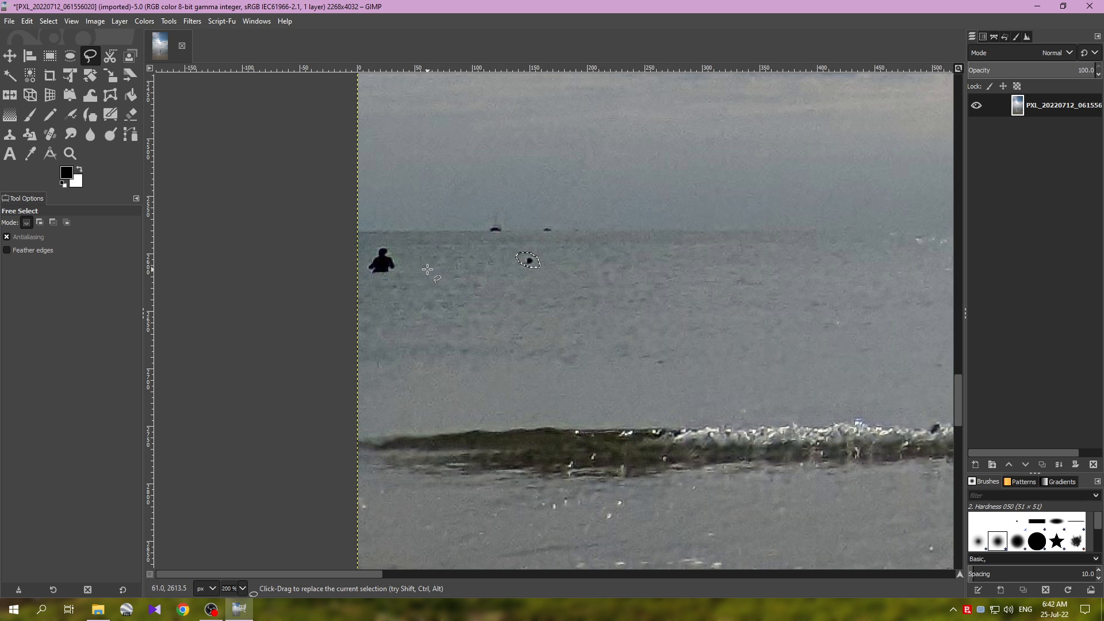
{"action": "key", "text": "ctrl+f"}
Step: Outline the distant swimmer at the photo's left edge and repeat Heal Selection on it
{"action": "mouse_move", "coordinate": [379, 246]}
{"action": "left_mouse_down"}
{"action": "mouse_move", "coordinate": [362, 262]}
{"action": "mouse_move", "coordinate": [371, 279]}
{"action": "mouse_move", "coordinate": [405, 276]}
{"action": "mouse_move", "coordinate": [381, 246]}
{"action": "left_mouse_up"}
{"action": "left_click", "coordinate": [384, 258]}
{"action": "key", "text": "ctrl+f"}
Step: Review the whole retouched photo and undo all the healing edits
{"action": "scroll", "coordinate": [566, 336], "scroll_direction": "down", "scroll_amount": 4}
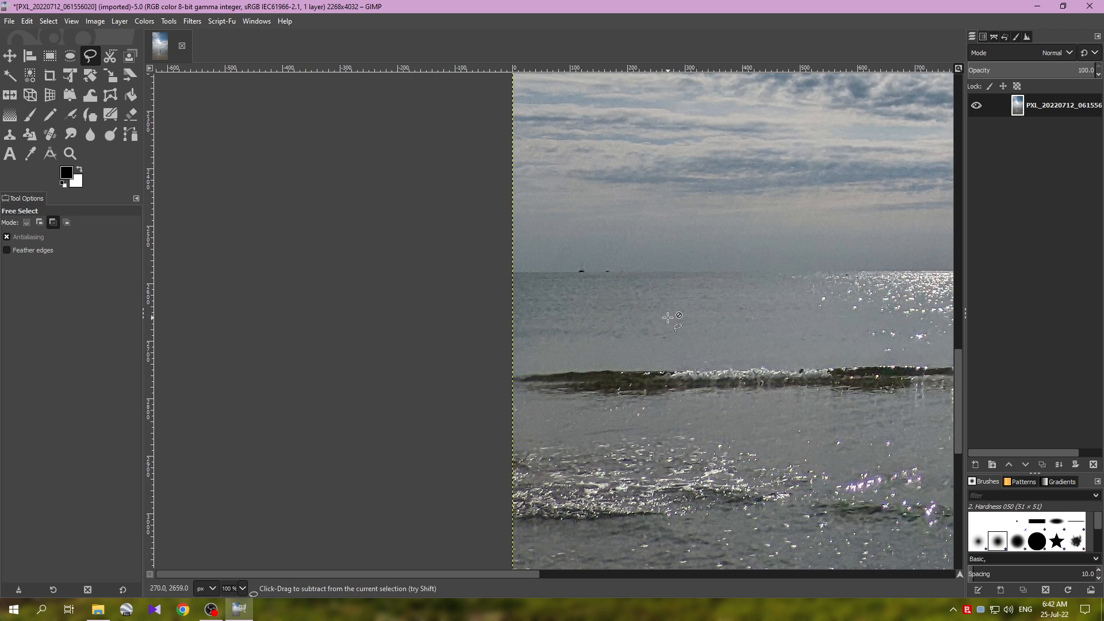
{"action": "scroll", "coordinate": [566, 335], "scroll_direction": "down", "scroll_amount": 3}
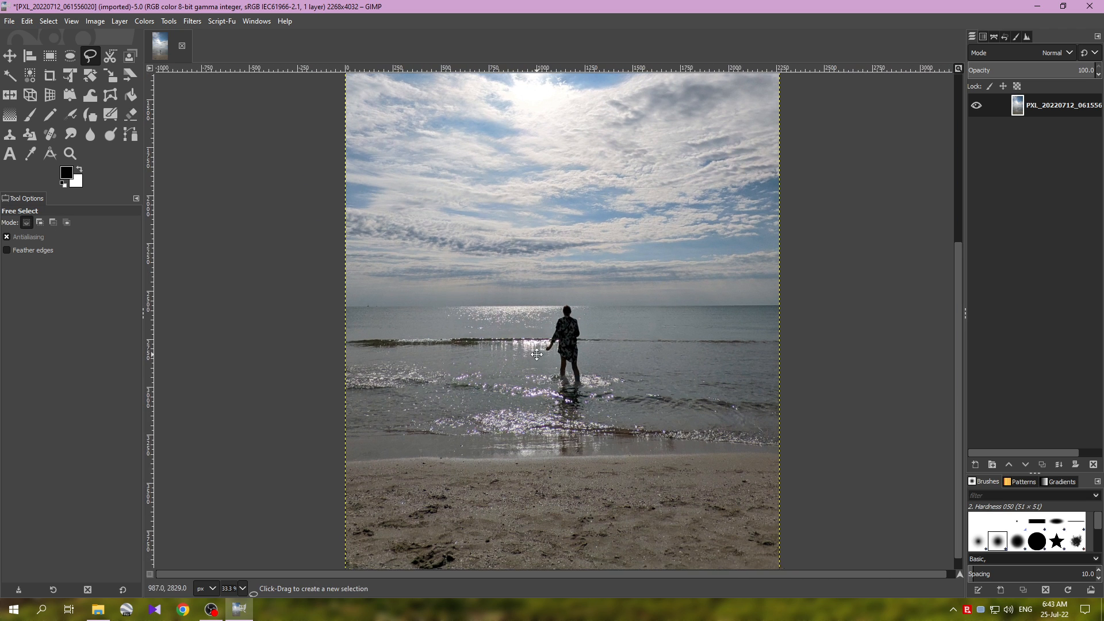
{"action": "scroll", "coordinate": [550, 335], "scroll_direction": "down", "scroll_amount": 1}
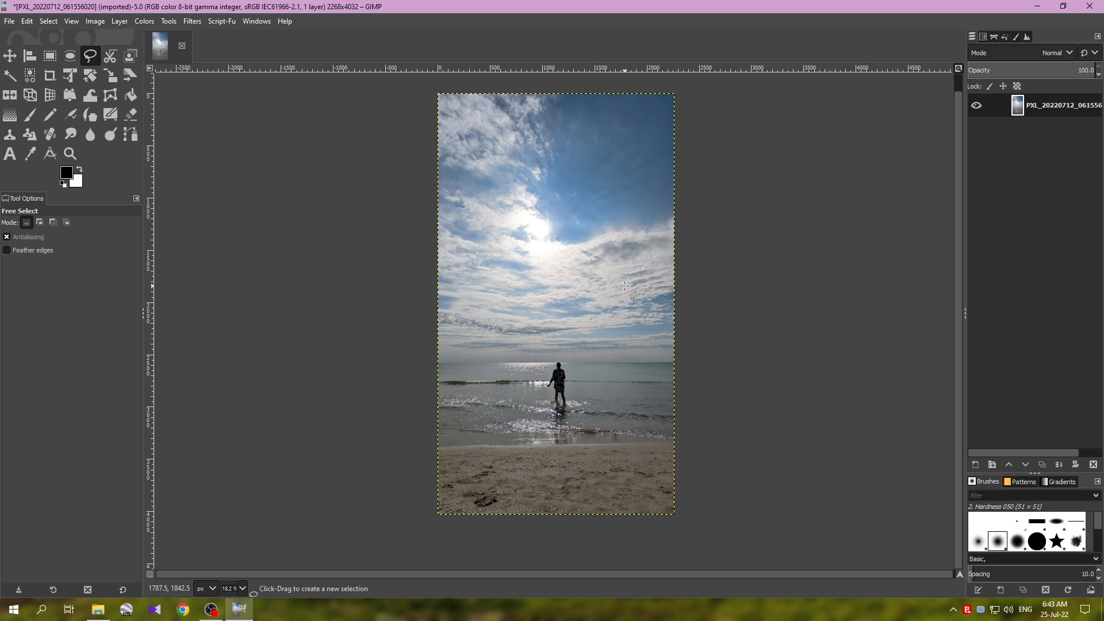
{"action": "key", "text": "ctrl"}
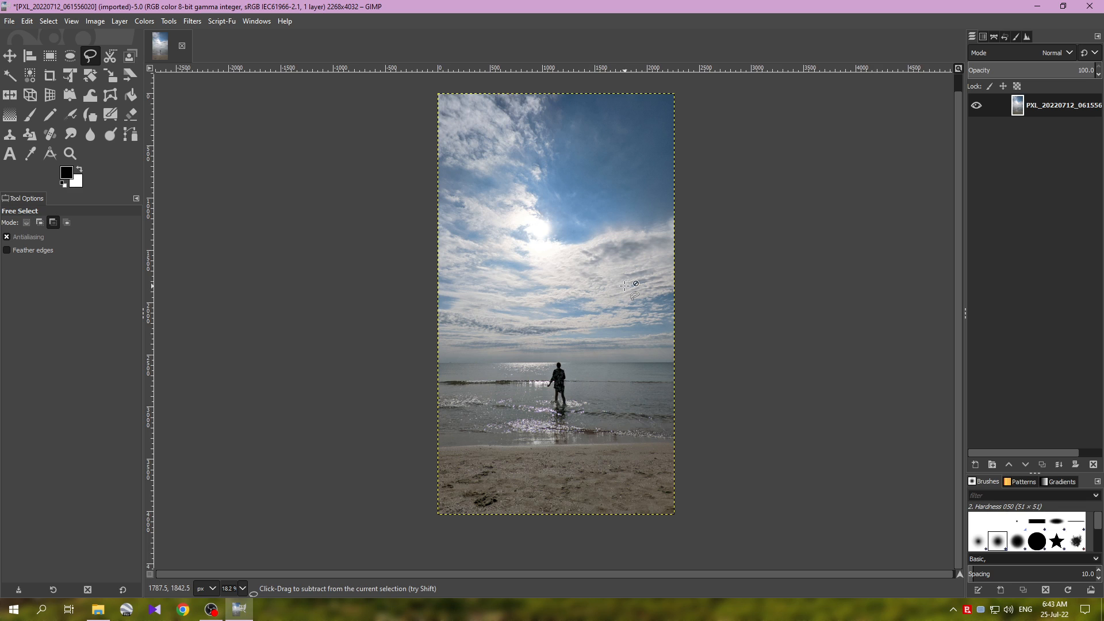
{"action": "key", "text": "ctrl+z"}
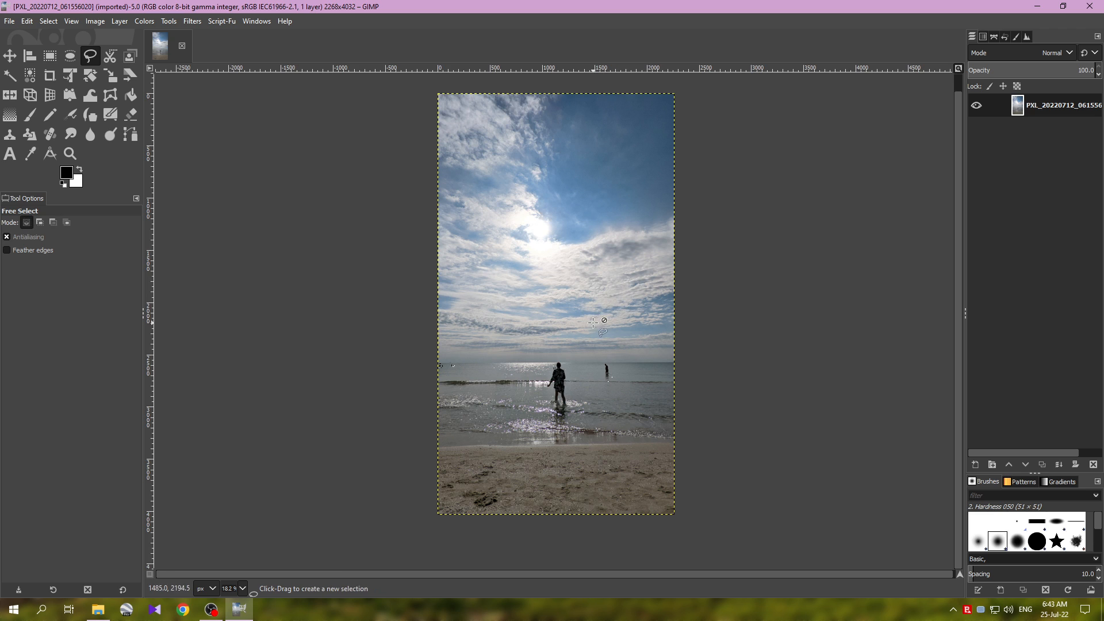
Step: Activate the Clone tool and reset all tool options to their defaults
{"action": "scroll", "coordinate": [594, 323], "scroll_direction": "up", "scroll_amount": 1}
{"action": "scroll", "coordinate": [620, 300], "scroll_direction": "down", "scroll_amount": 1}
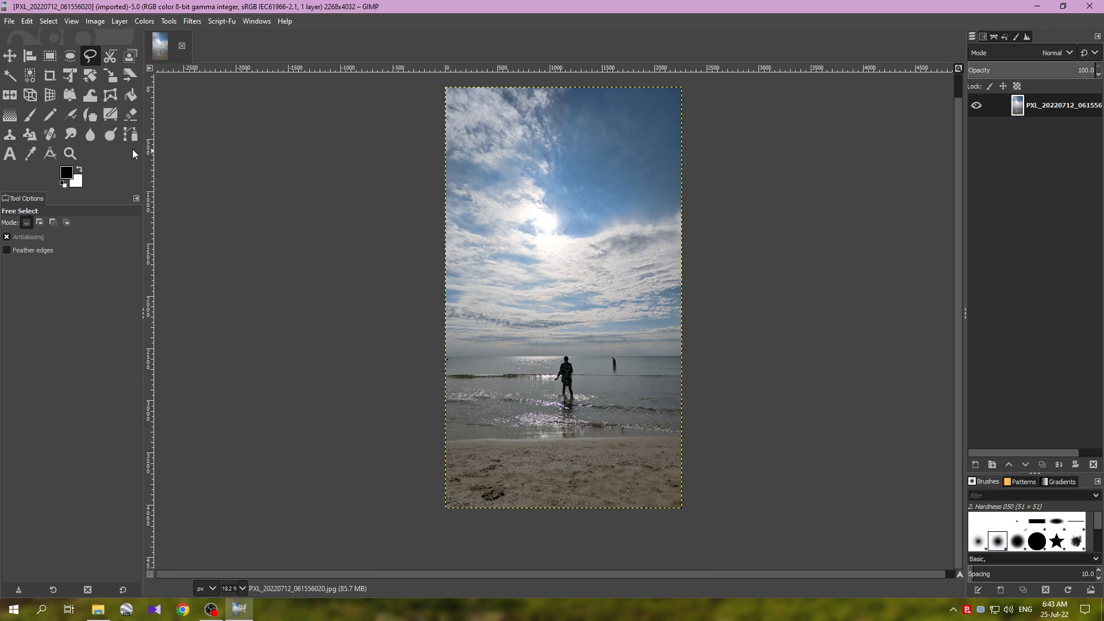
{"action": "left_click", "coordinate": [7, 141]}
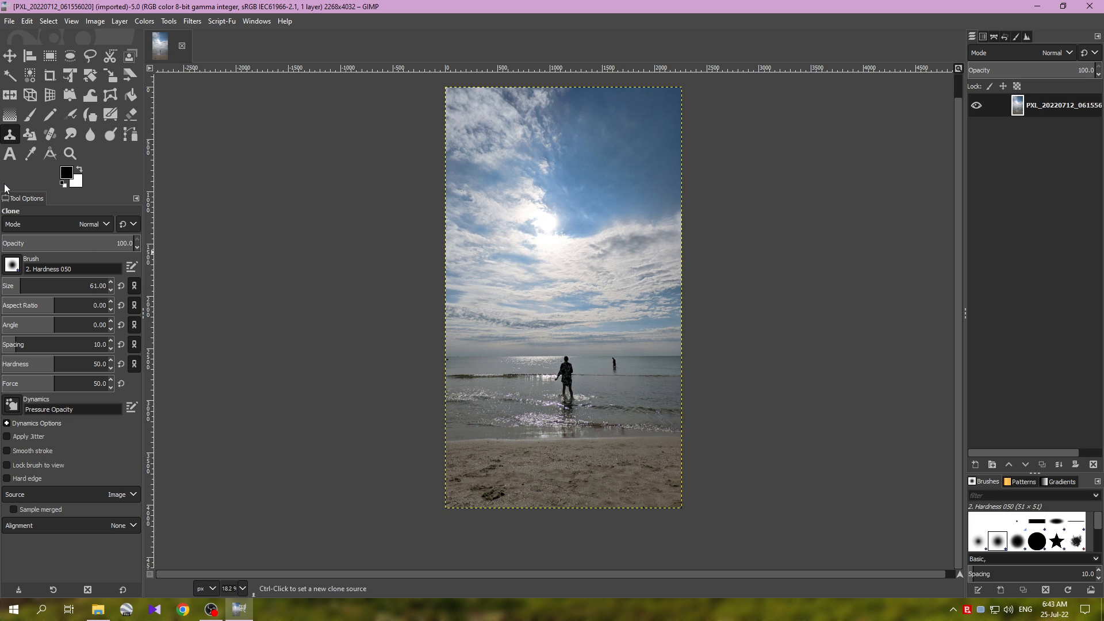
{"action": "left_click", "coordinate": [137, 199]}
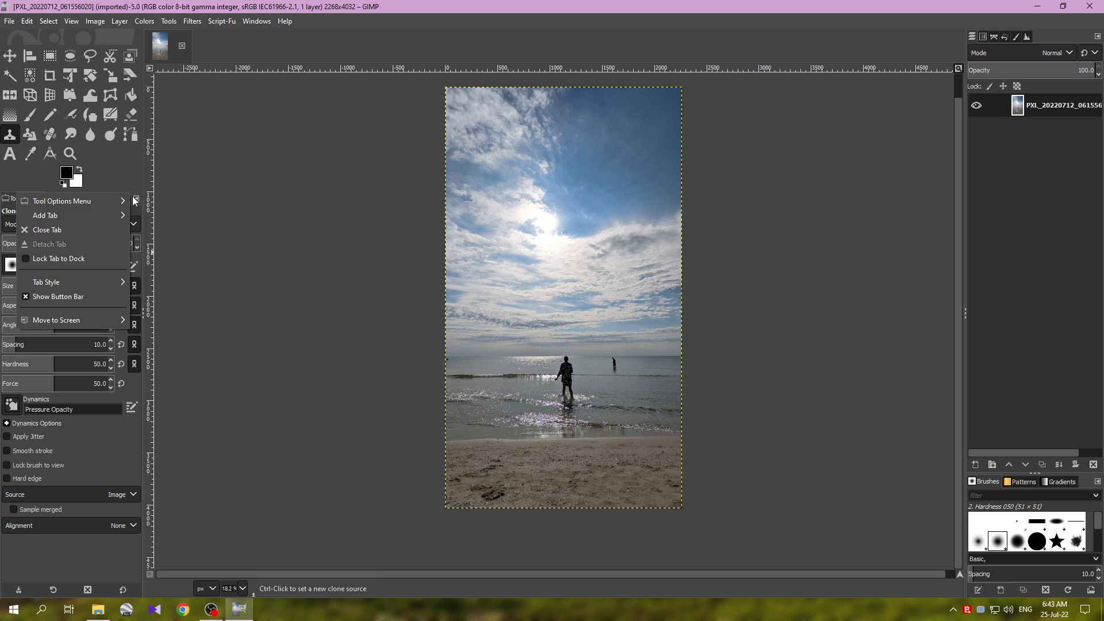
{"action": "mouse_move", "coordinate": [111, 202]}
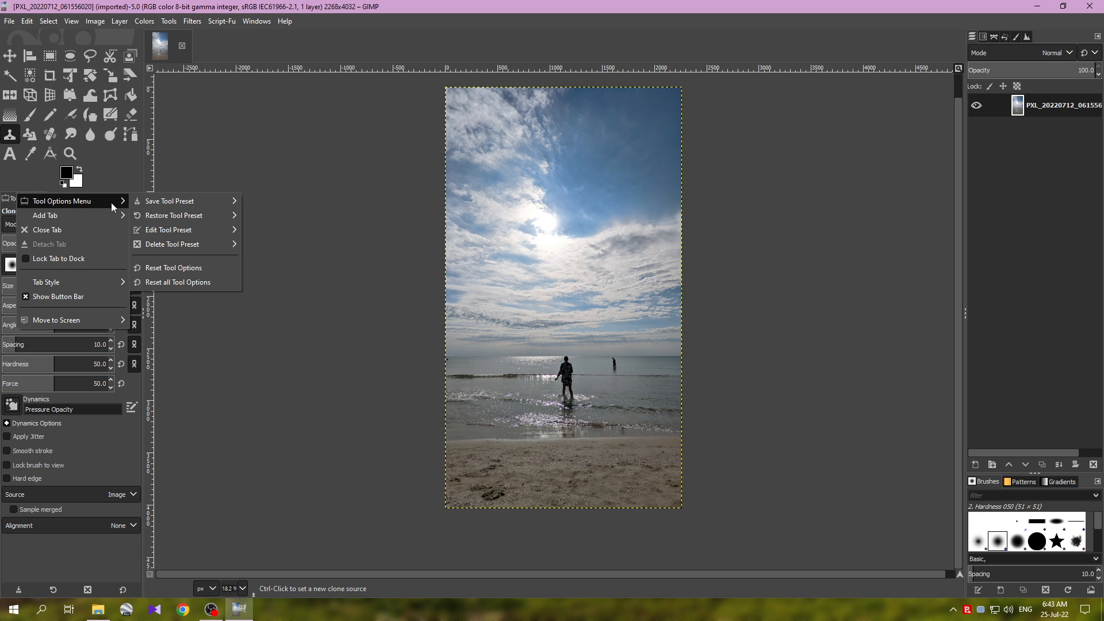
{"action": "left_click", "coordinate": [191, 283]}
{"action": "left_click", "coordinate": [576, 348]}
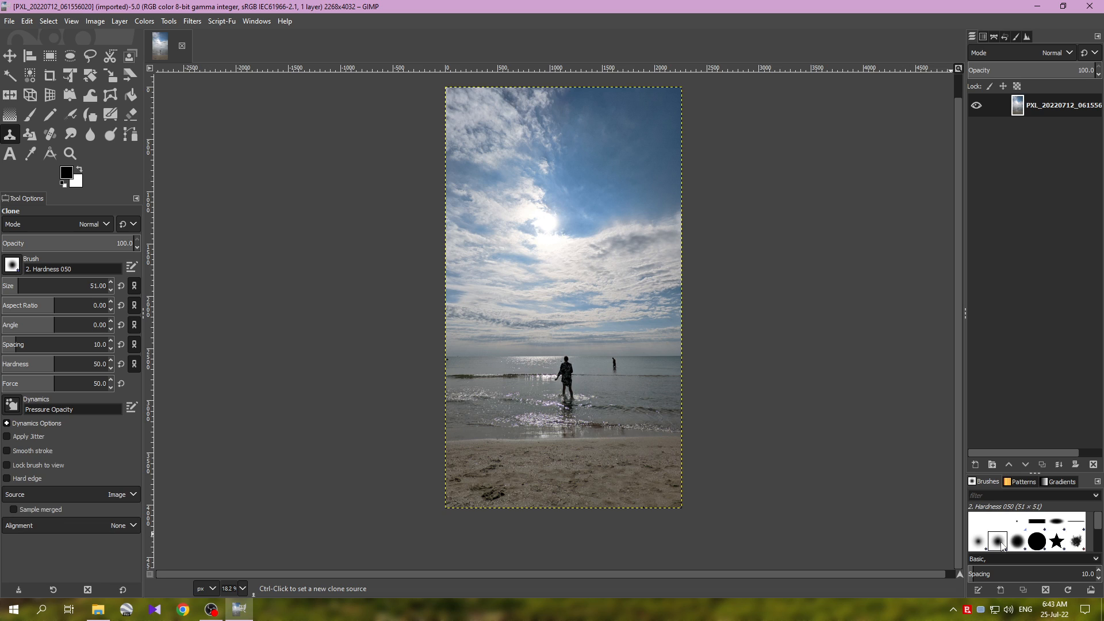
Step: Try the 2. Hardness 100 brush for cloning and return to the softer 2. Hardness 050 brush
{"action": "left_click", "coordinate": [980, 486]}
{"action": "left_click", "coordinate": [1039, 544]}
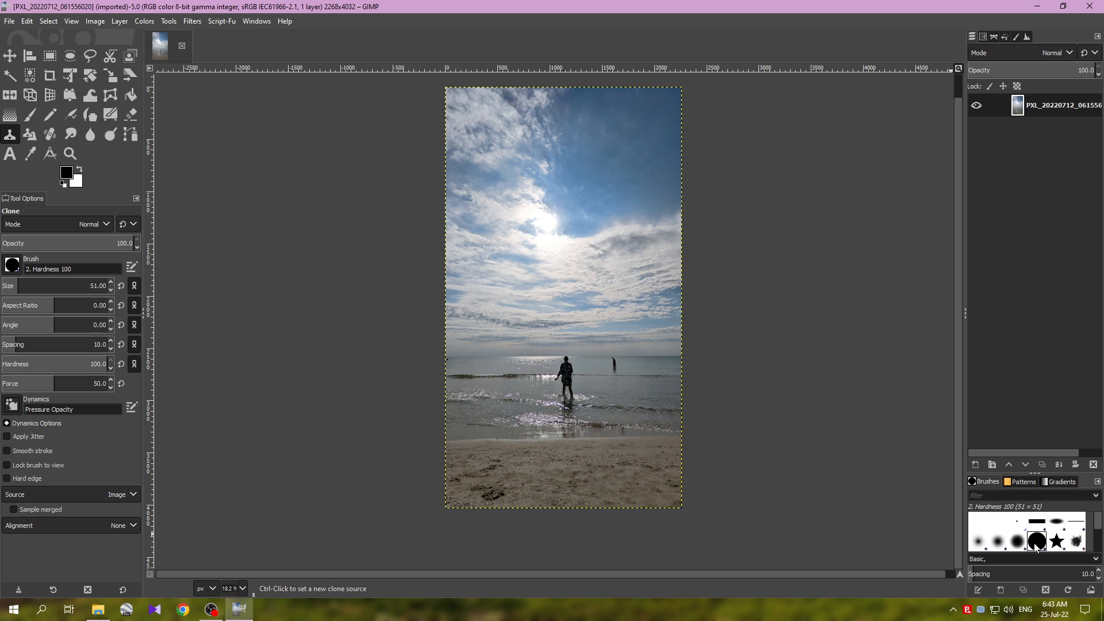
{"action": "left_click", "coordinate": [1018, 549]}
{"action": "left_click", "coordinate": [993, 547]}
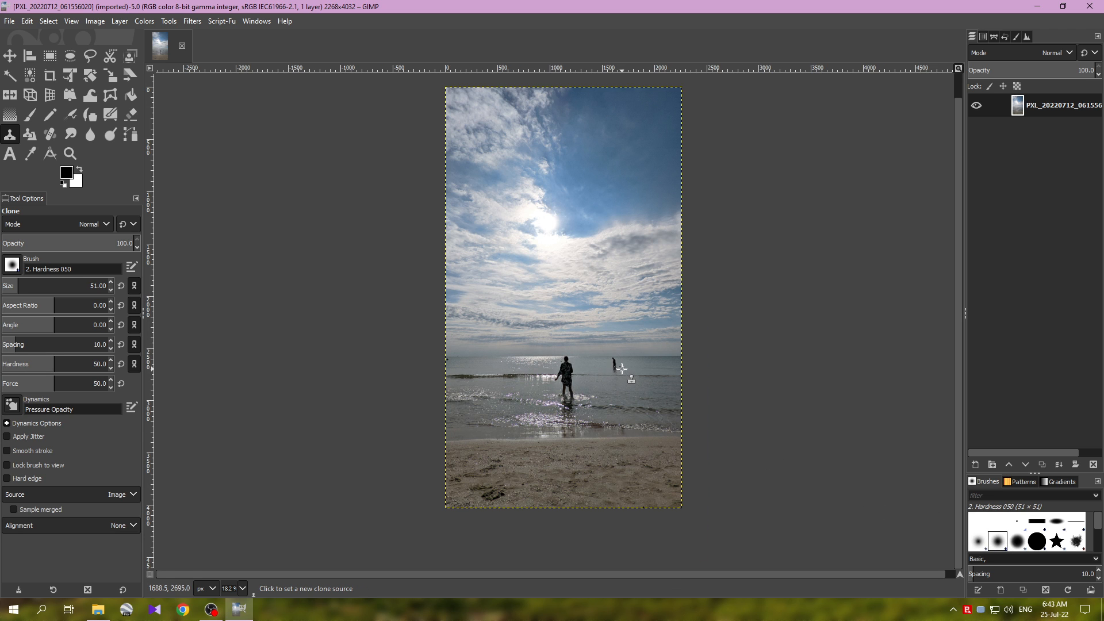
Step: Set the Clone brush size to 56 and paint nearby open water over the distant wading man and his reflection
{"action": "scroll", "coordinate": [622, 368], "scroll_direction": "up", "scroll_amount": 4}
{"action": "scroll", "coordinate": [601, 373], "scroll_direction": "up", "scroll_amount": 2}
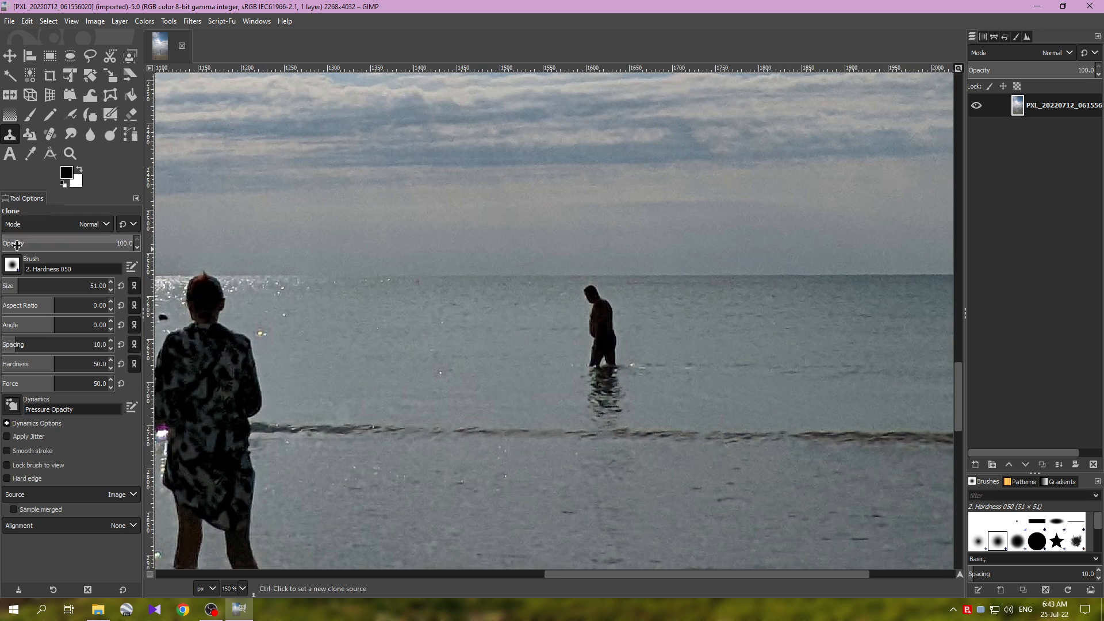
{"action": "scroll", "coordinate": [19, 282], "scroll_direction": "up", "scroll_amount": 5}
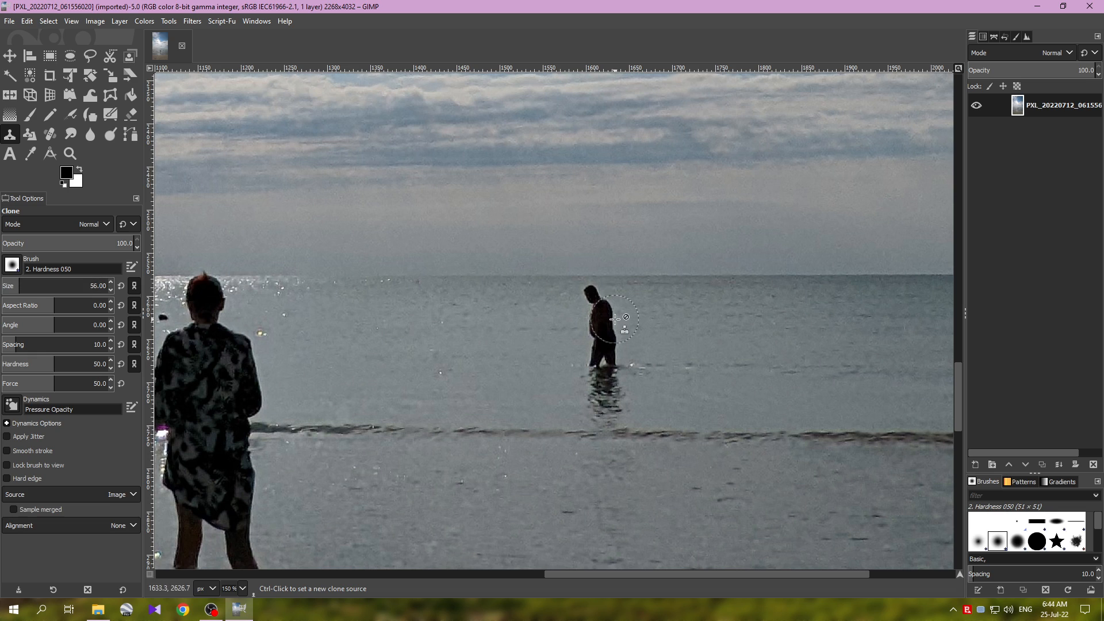
{"action": "left_click", "coordinate": [679, 312], "text": "ctrl"}
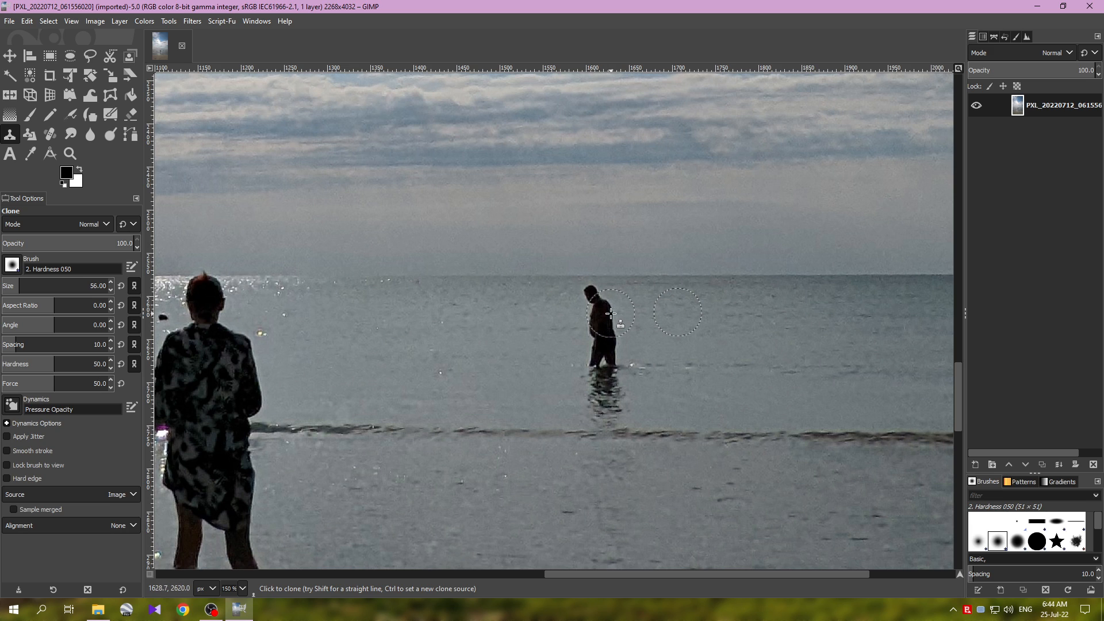
{"action": "mouse_move", "coordinate": [599, 299]}
{"action": "left_mouse_down"}
{"action": "mouse_move", "coordinate": [619, 324]}
{"action": "mouse_move", "coordinate": [591, 331]}
{"action": "mouse_move", "coordinate": [619, 346]}
{"action": "mouse_move", "coordinate": [593, 358]}
{"action": "mouse_move", "coordinate": [621, 369]}
{"action": "mouse_move", "coordinate": [582, 375]}
{"action": "mouse_move", "coordinate": [641, 379]}
{"action": "mouse_move", "coordinate": [639, 359]}
{"action": "mouse_move", "coordinate": [588, 359]}
{"action": "mouse_move", "coordinate": [585, 380]}
{"action": "mouse_move", "coordinate": [622, 402]}
{"action": "mouse_move", "coordinate": [585, 411]}
{"action": "mouse_move", "coordinate": [625, 416]}
{"action": "mouse_move", "coordinate": [592, 420]}
{"action": "mouse_move", "coordinate": [626, 428]}
{"action": "left_mouse_up"}
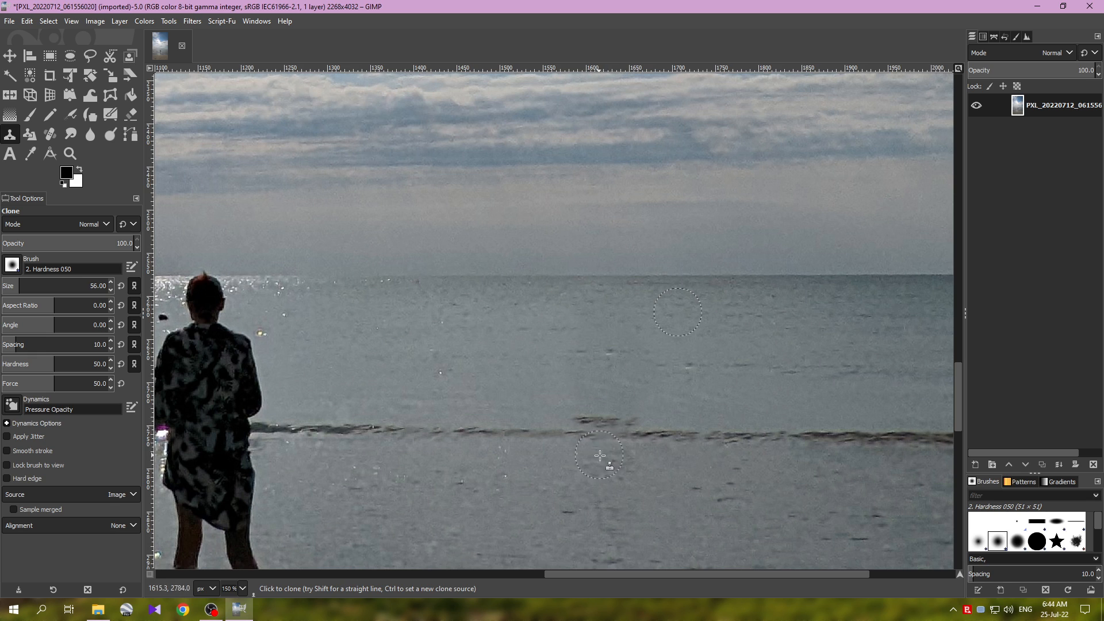
Step: Clone the adjoining wave line over the mismatched patch where the man's reflection was, and undo the last stroke
{"action": "left_click", "coordinate": [675, 436], "text": "ctrl"}
{"action": "mouse_move", "coordinate": [634, 440]}
{"action": "left_mouse_down"}
{"action": "mouse_move", "coordinate": [595, 433]}
{"action": "mouse_move", "coordinate": [579, 443]}
{"action": "mouse_move", "coordinate": [574, 433]}
{"action": "mouse_move", "coordinate": [598, 429]}
{"action": "left_mouse_up"}
{"action": "left_click", "coordinate": [530, 432], "text": "ctrl"}
{"action": "left_click", "coordinate": [665, 440], "text": "ctrl"}
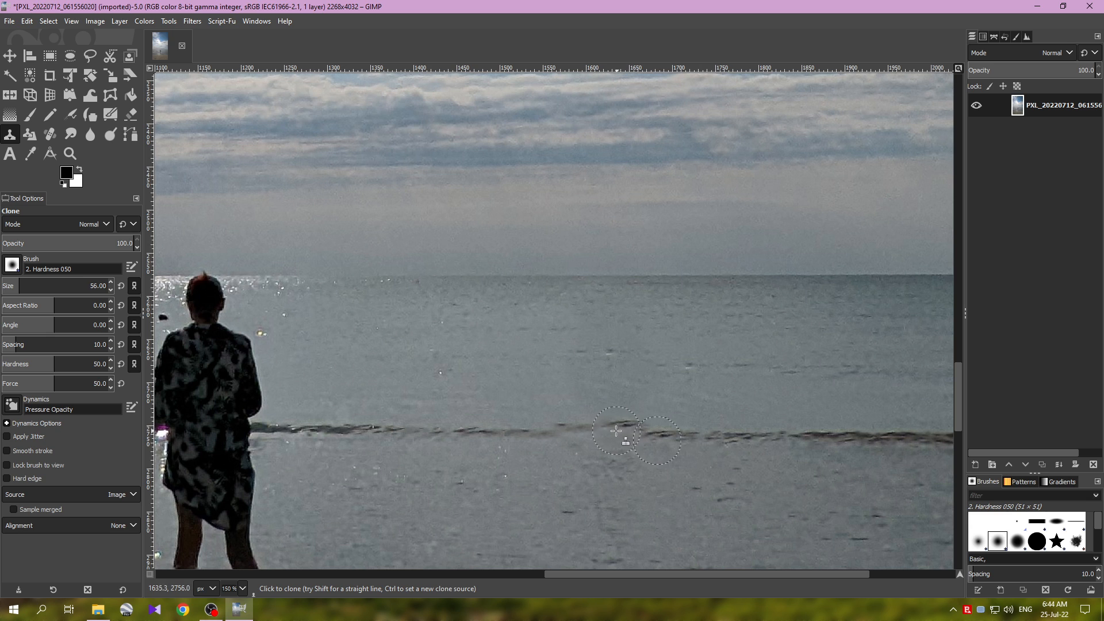
{"action": "key", "text": "ctrl+z"}
Step: Sample the wave line on both sides of the retouched spot and clone it across to make the line continuous
{"action": "scroll", "coordinate": [541, 471], "scroll_direction": "down", "scroll_amount": 1}
{"action": "scroll", "coordinate": [546, 470], "scroll_direction": "up", "scroll_amount": 1}
{"action": "left_click", "coordinate": [528, 434], "text": "ctrl"}
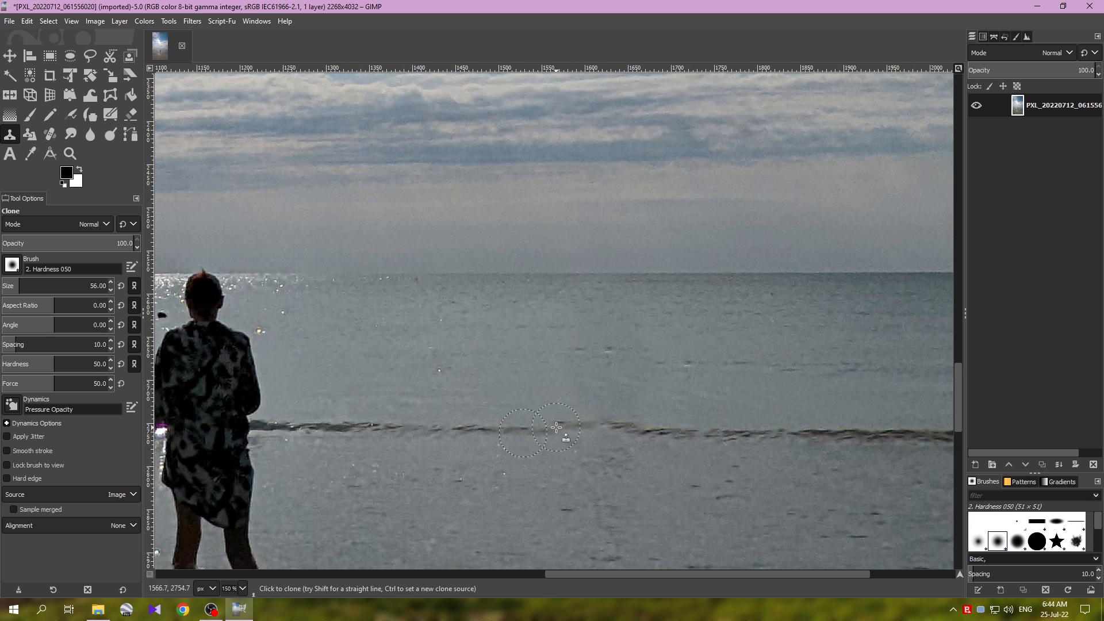
{"action": "left_click_drag", "start_coordinate": [564, 430], "coordinate": [607, 437]}
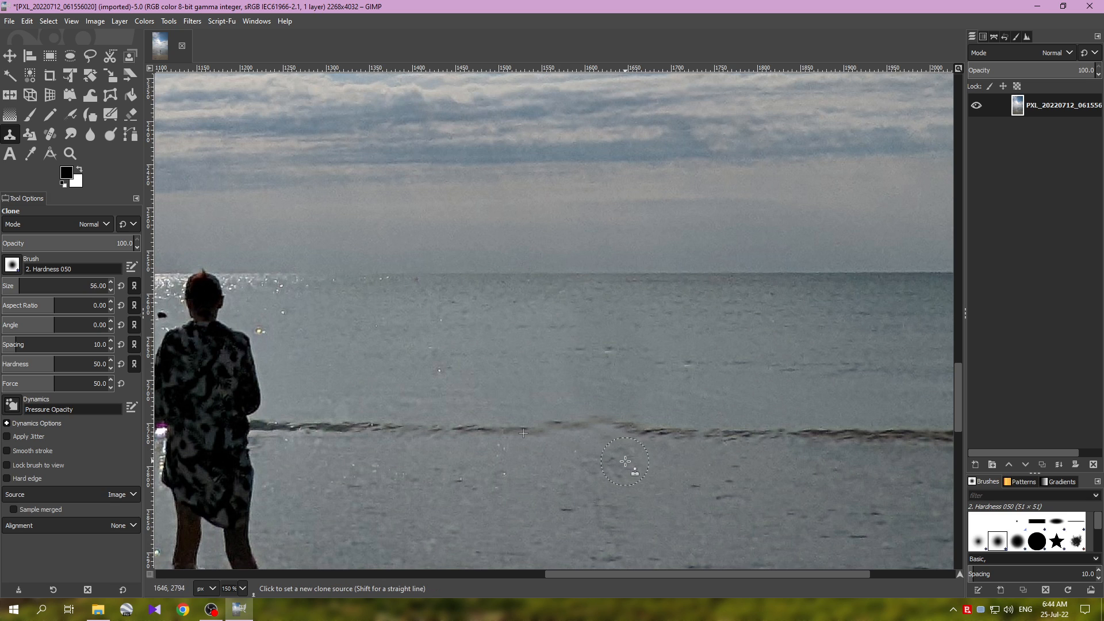
{"action": "left_click", "coordinate": [723, 436], "text": "ctrl"}
{"action": "left_click_drag", "start_coordinate": [644, 433], "coordinate": [572, 434]}
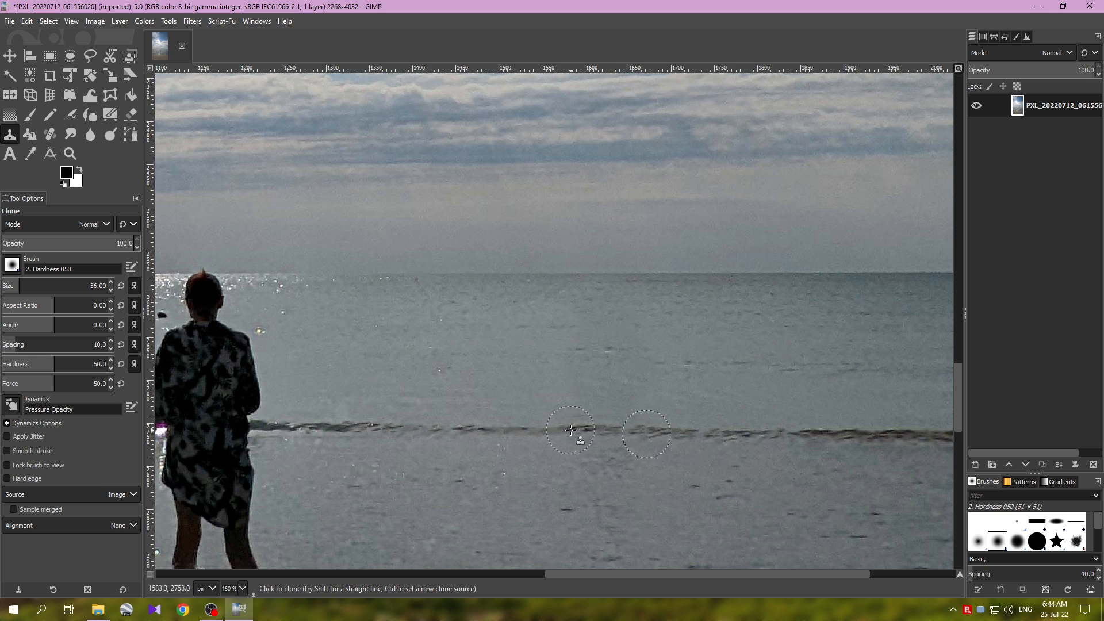
Step: Clone clean water over the uneven patch above the wave line where the man stood
{"action": "left_click", "coordinate": [575, 396], "text": "ctrl"}
{"action": "scroll", "coordinate": [639, 377], "scroll_direction": "up", "scroll_amount": 1}
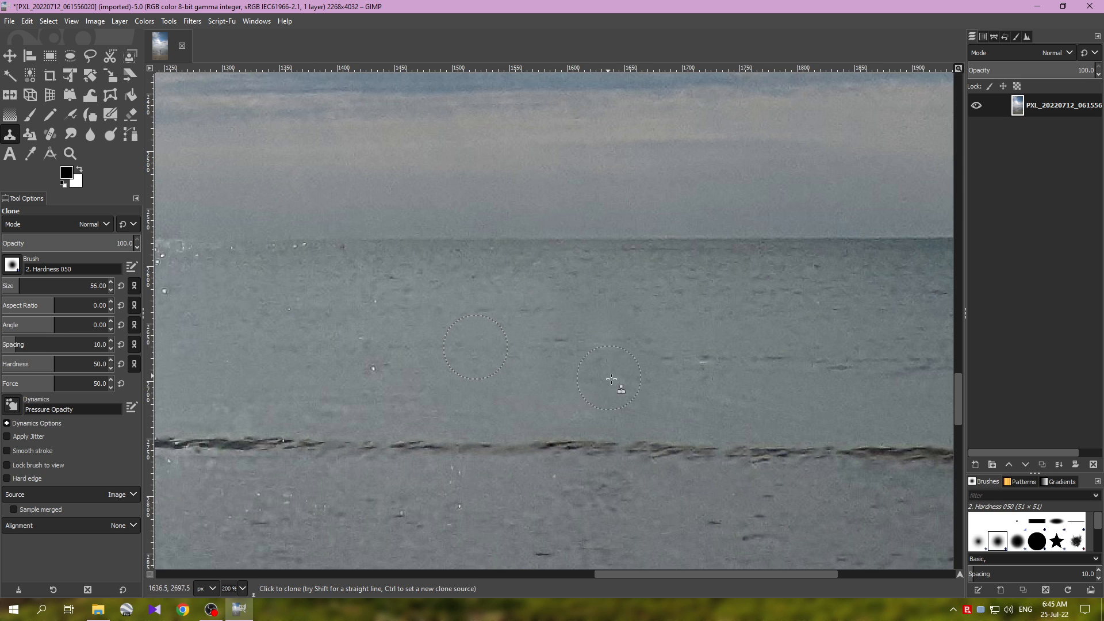
{"action": "left_click", "coordinate": [667, 322], "text": "ctrl"}
{"action": "scroll", "coordinate": [464, 391], "scroll_direction": "down", "scroll_amount": 3}
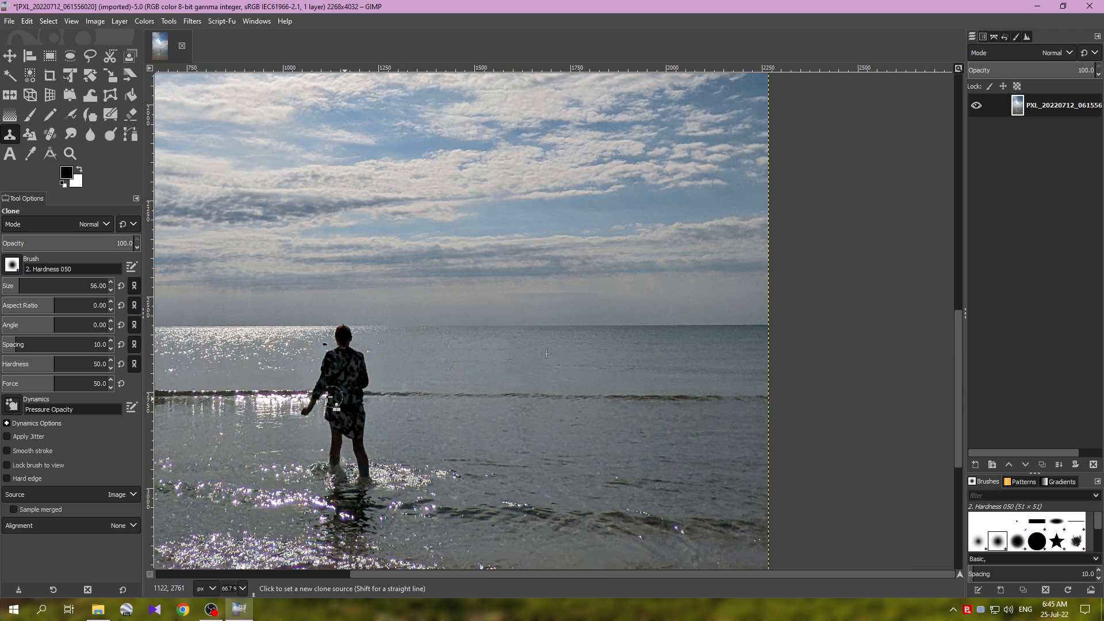
Step: Reduce the Clone brush size to 28 and paint glittering water over the small dark object beside the standing person's head
{"action": "left_click_drag", "start_coordinate": [269, 370], "coordinate": [471, 370]}
{"action": "scroll", "coordinate": [752, 403], "scroll_direction": "down", "scroll_amount": 1}
{"action": "scroll", "coordinate": [742, 404], "scroll_direction": "up", "scroll_amount": 1}
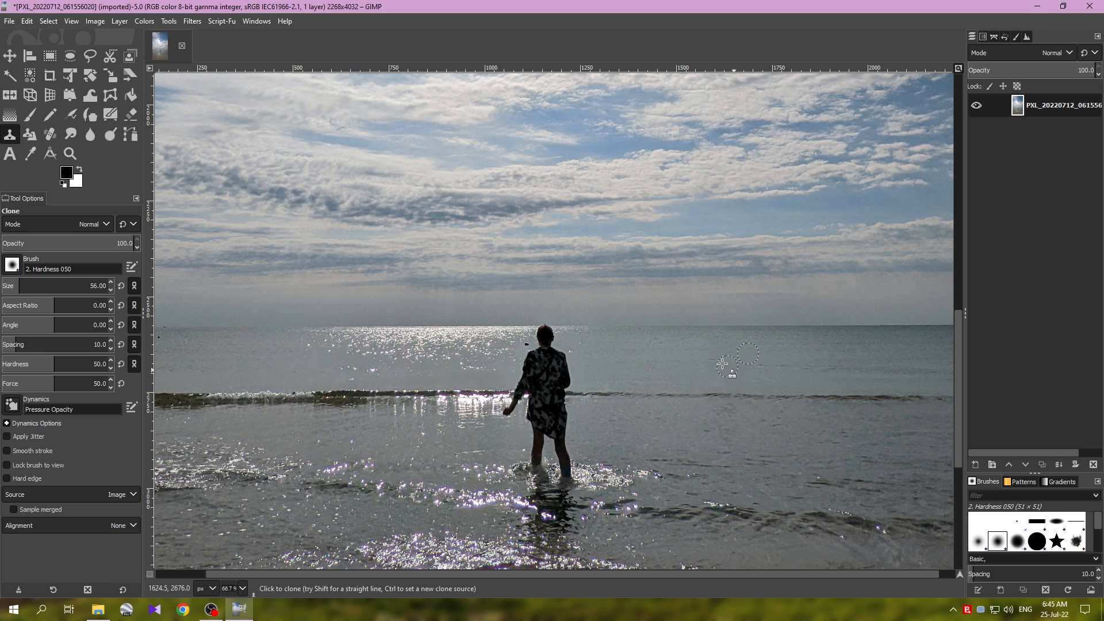
{"action": "scroll", "coordinate": [521, 347], "scroll_direction": "up", "scroll_amount": 3}
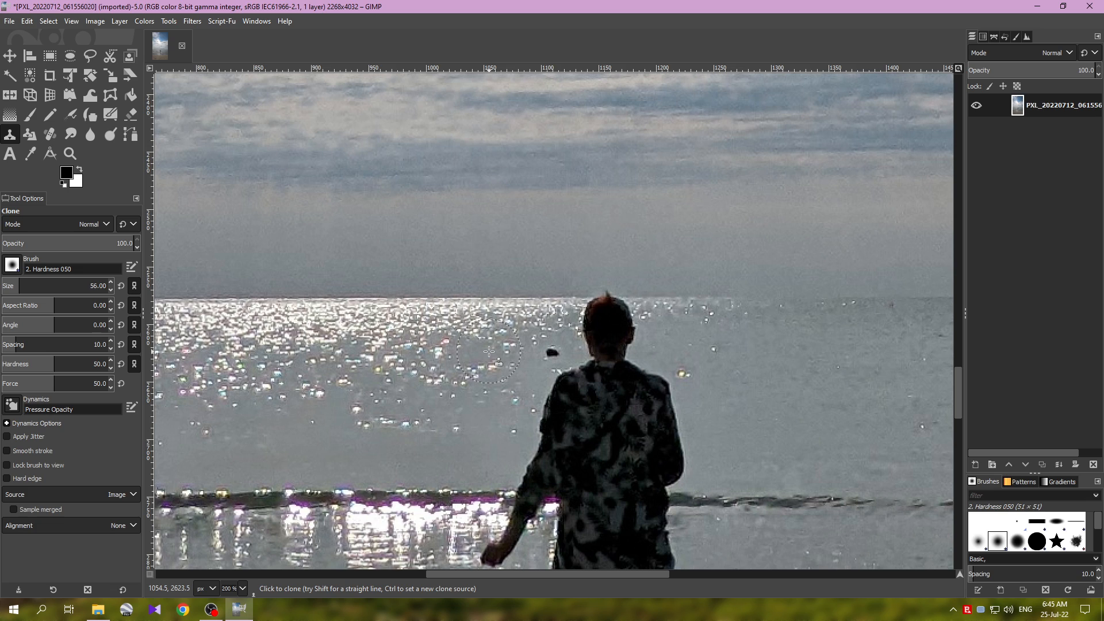
{"action": "key", "text": "bracketleft"}
{"action": "key", "text": "bracketleft"}
{"action": "key", "text": "bracketleft"}
{"action": "key", "text": "bracketleft"}
{"action": "key", "text": "bracketleft"}
{"action": "key", "text": "bracketleft"}
{"action": "key", "text": "bracketleft"}
{"action": "key", "text": "bracketleft"}
{"action": "key", "text": "bracketleft"}
{"action": "key", "text": "bracketleft"}
{"action": "key", "text": "bracketleft"}
{"action": "key", "text": "bracketleft"}
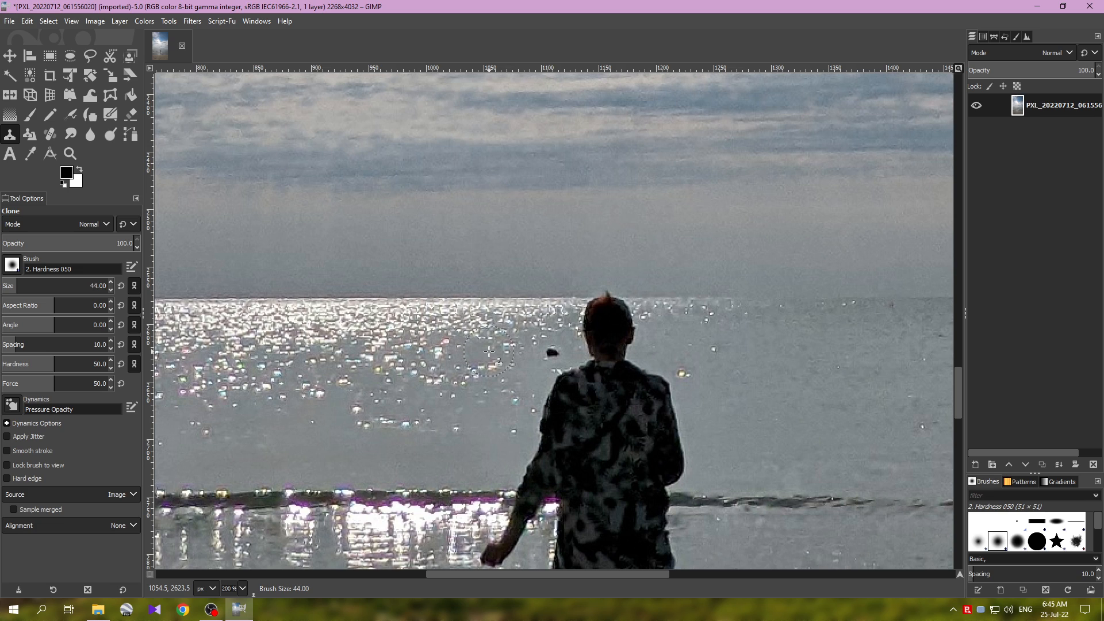
{"action": "key", "text": "bracketleft"}
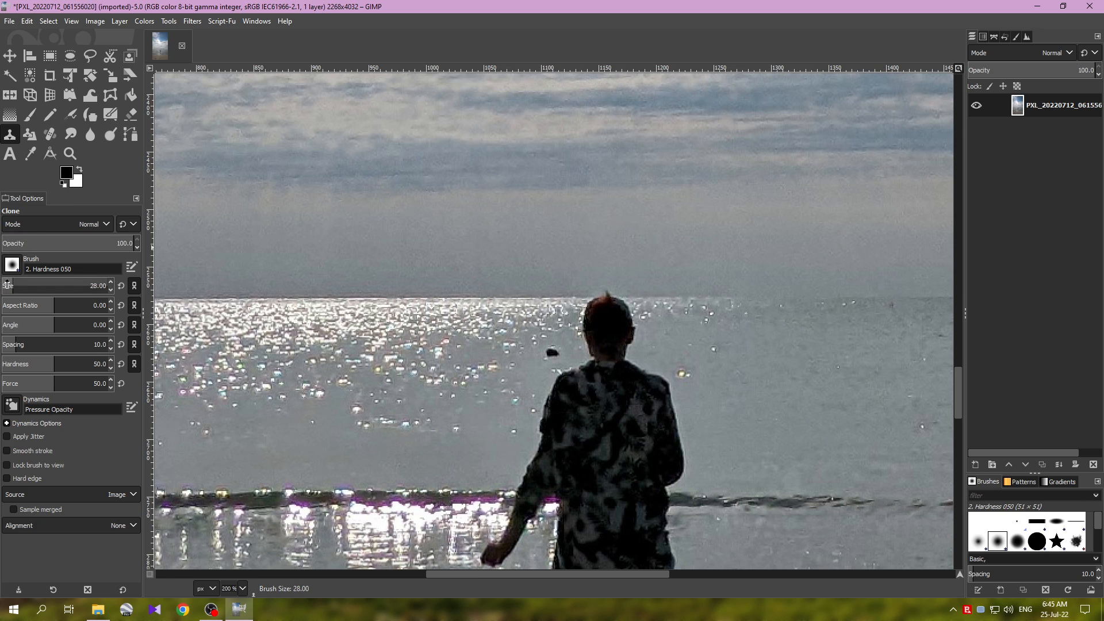
{"action": "left_click", "coordinate": [515, 353], "text": "ctrl"}
{"action": "left_click", "coordinate": [551, 354]}
{"action": "left_click_drag", "start_coordinate": [552, 354], "coordinate": [552, 351]}
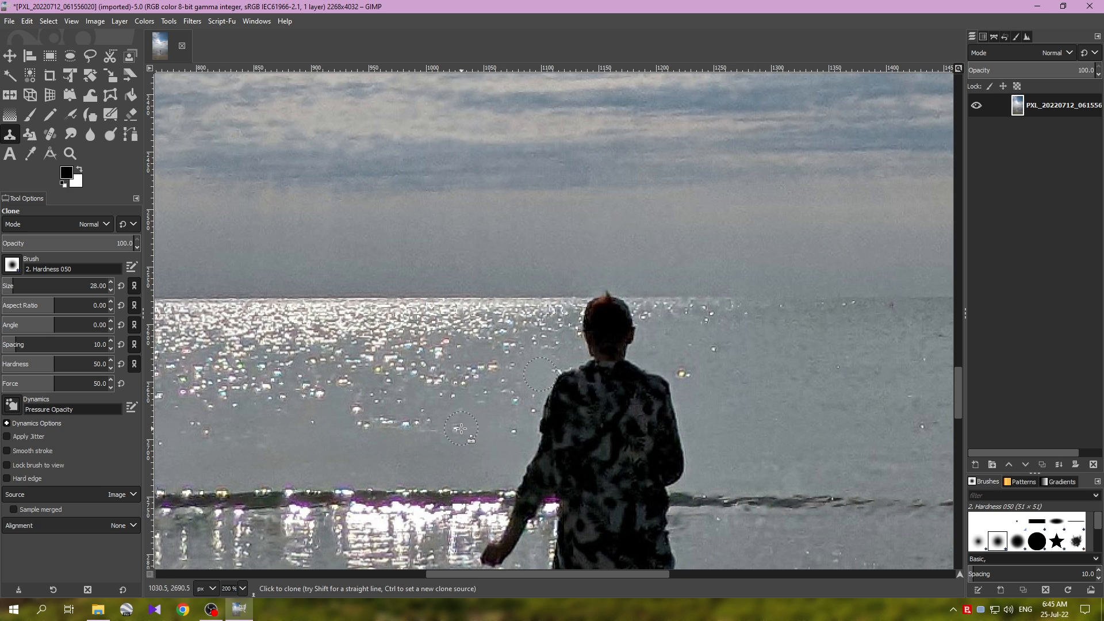
Step: Clone neighbouring water over the small dark dot in the sea below the two distant boats
{"action": "key", "text": "1"}
{"action": "left_click_drag", "start_coordinate": [337, 367], "coordinate": [577, 374]}
{"action": "left_click_drag", "start_coordinate": [166, 373], "coordinate": [393, 380]}
{"action": "scroll", "coordinate": [391, 380], "scroll_direction": "up", "scroll_amount": 4}
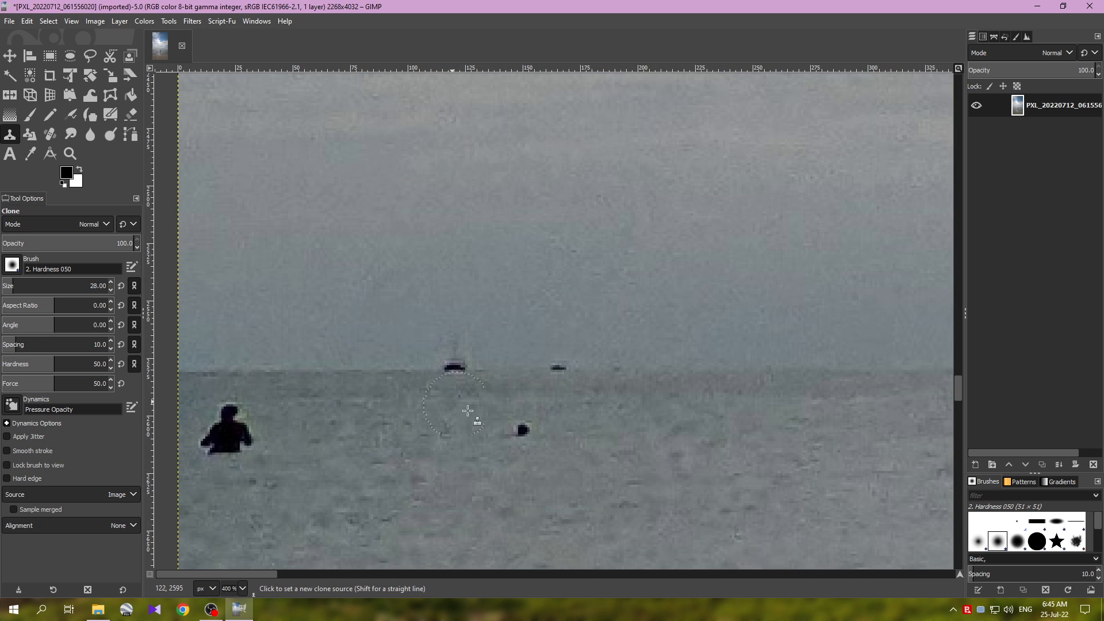
{"action": "left_click", "coordinate": [579, 439], "text": "ctrl"}
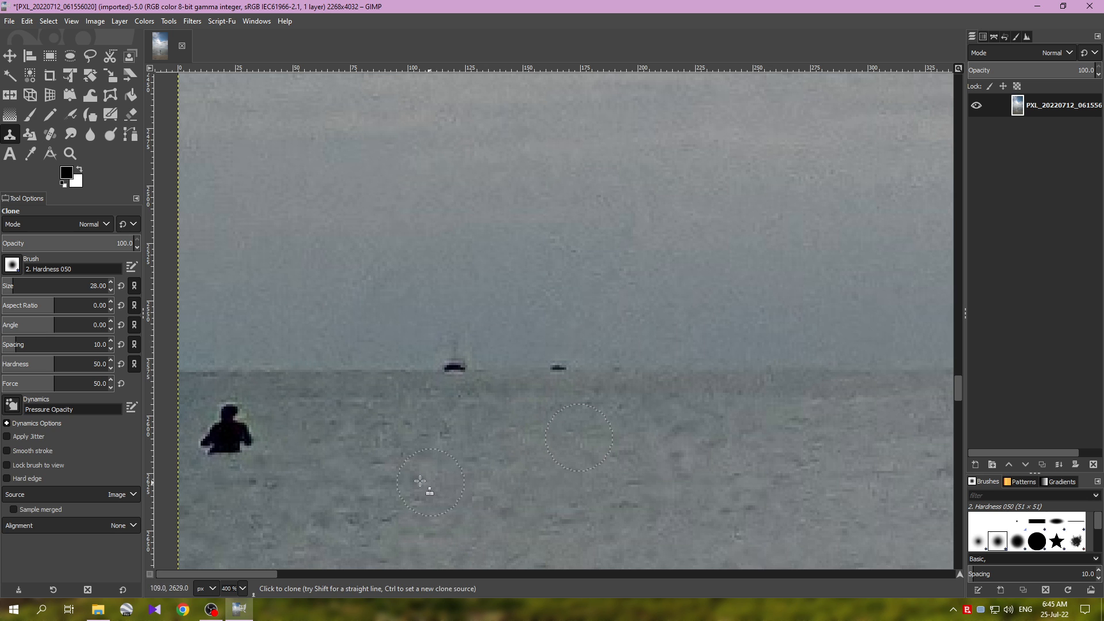
Step: Clone nearby water over the distant swimmer at the photo's left edge, resampling the source between strokes
{"action": "left_click_drag", "start_coordinate": [418, 407], "coordinate": [607, 405]}
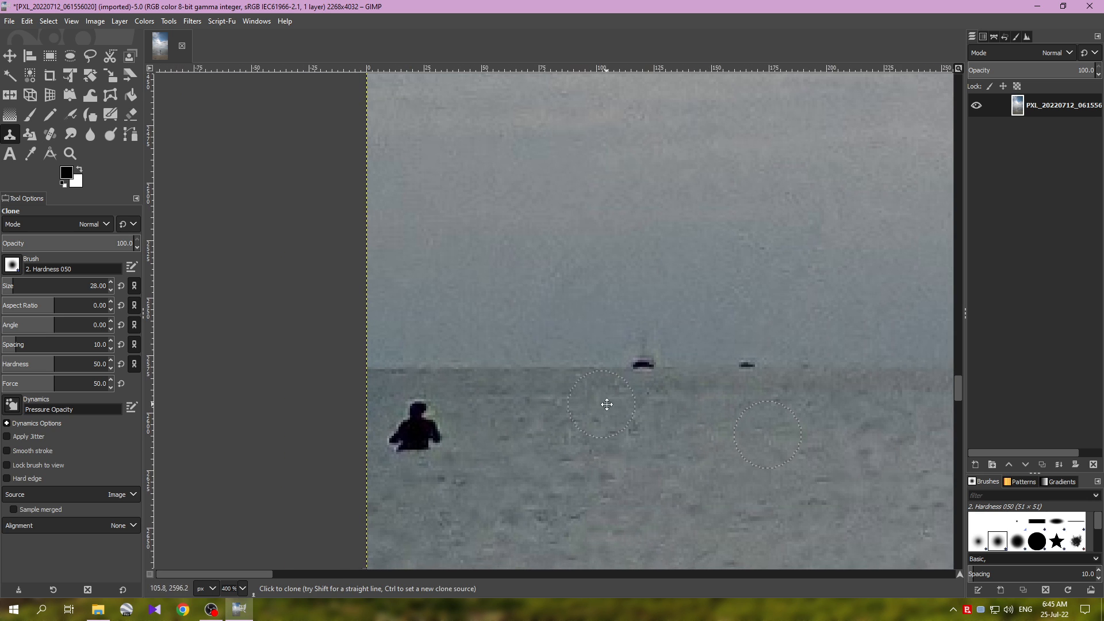
{"action": "left_click", "coordinate": [450, 436]}
{"action": "left_click", "coordinate": [442, 420]}
{"action": "left_click", "coordinate": [500, 458], "text": "ctrl"}
{"action": "left_click", "coordinate": [421, 442]}
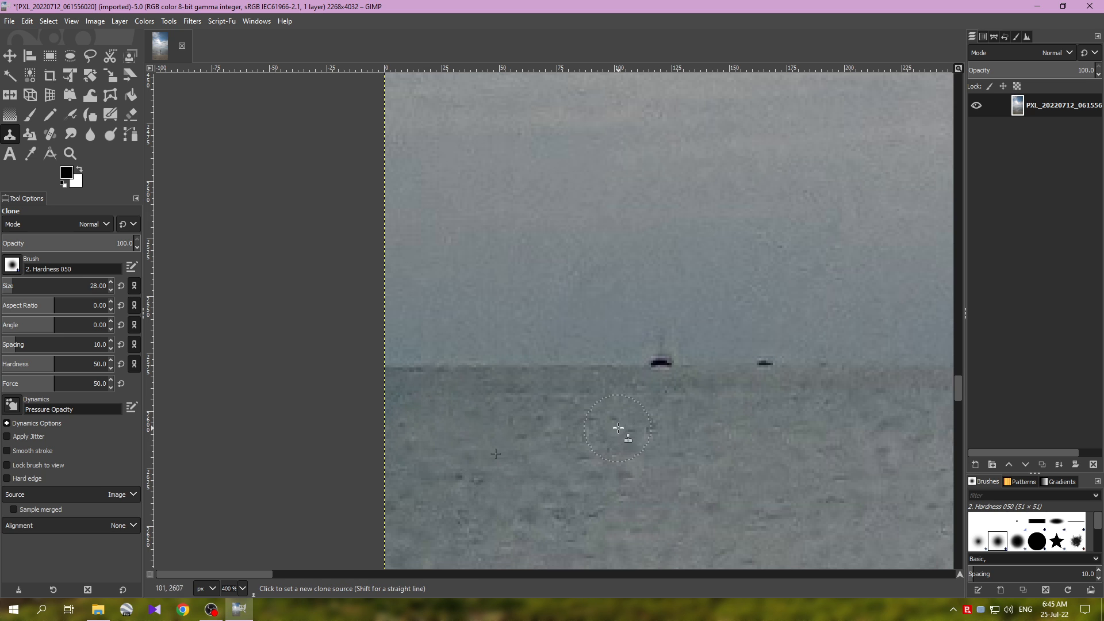
Step: Switch to the Move tool and examine the cloned areas up close and in the whole photo
{"action": "scroll", "coordinate": [621, 439], "scroll_direction": "down", "scroll_amount": 2, "text": "ctrl"}
{"action": "scroll", "coordinate": [624, 458], "scroll_direction": "down", "scroll_amount": 2, "text": "ctrl"}
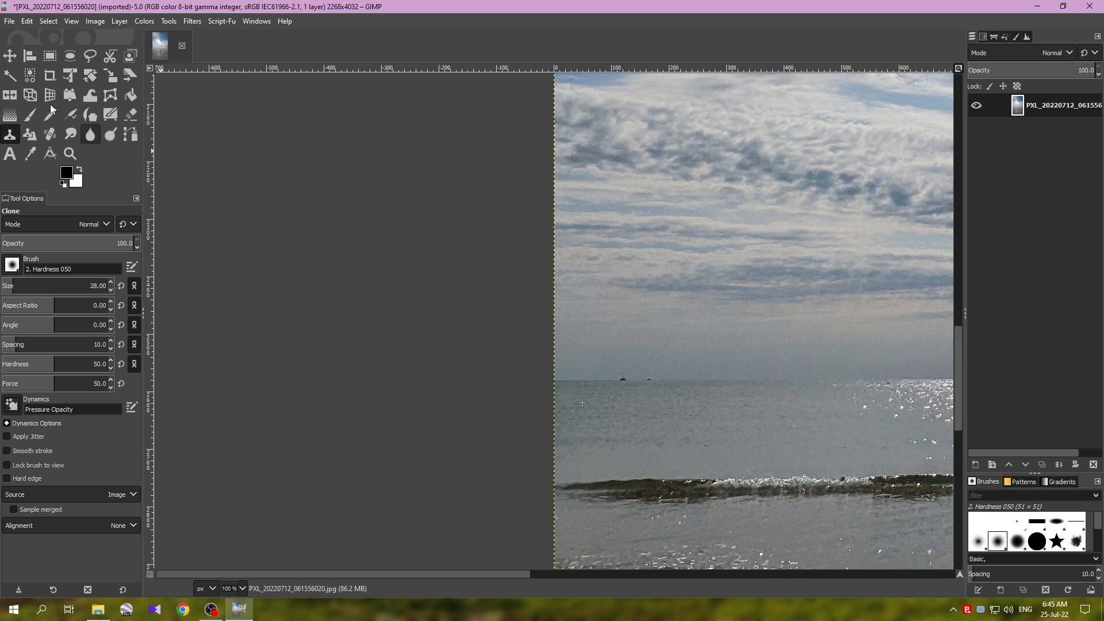
{"action": "left_click", "coordinate": [10, 56]}
{"action": "scroll", "coordinate": [696, 187], "scroll_direction": "down", "scroll_amount": 4, "text": "ctrl"}
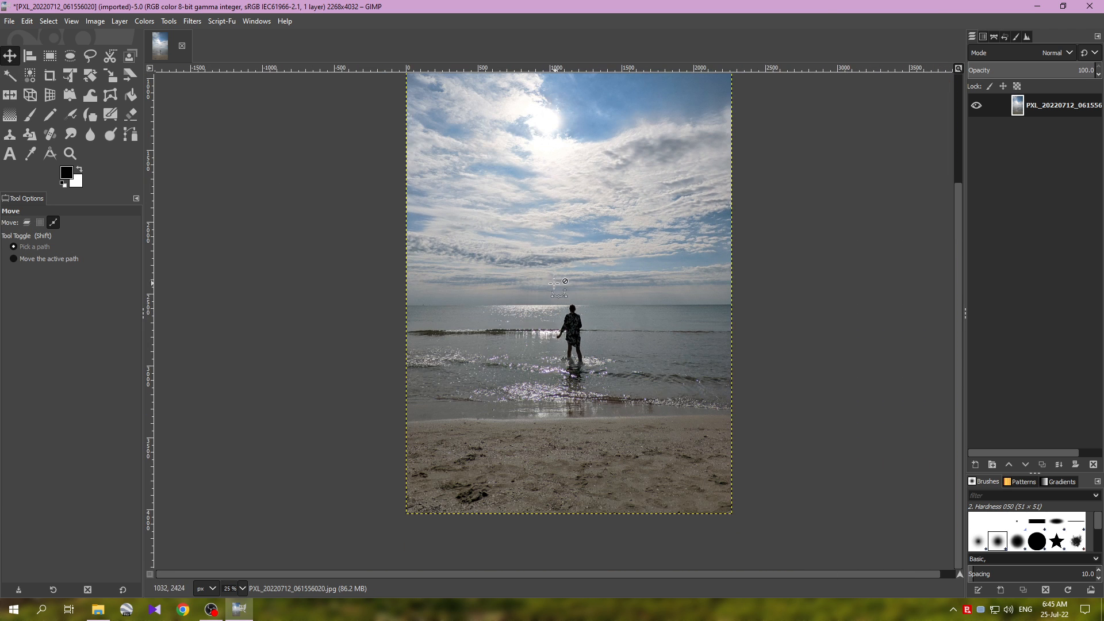
{"action": "scroll", "coordinate": [604, 307], "scroll_direction": "up", "scroll_amount": 1, "text": "ctrl"}
{"action": "scroll", "coordinate": [650, 316], "scroll_direction": "up", "scroll_amount": 1, "text": "ctrl"}
{"action": "scroll", "coordinate": [690, 322], "scroll_direction": "down", "scroll_amount": 1, "text": "ctrl"}
{"action": "scroll", "coordinate": [745, 332], "scroll_direction": "up", "scroll_amount": 1, "text": "ctrl"}
{"action": "scroll", "coordinate": [746, 332], "scroll_direction": "up", "scroll_amount": 1, "text": "ctrl"}
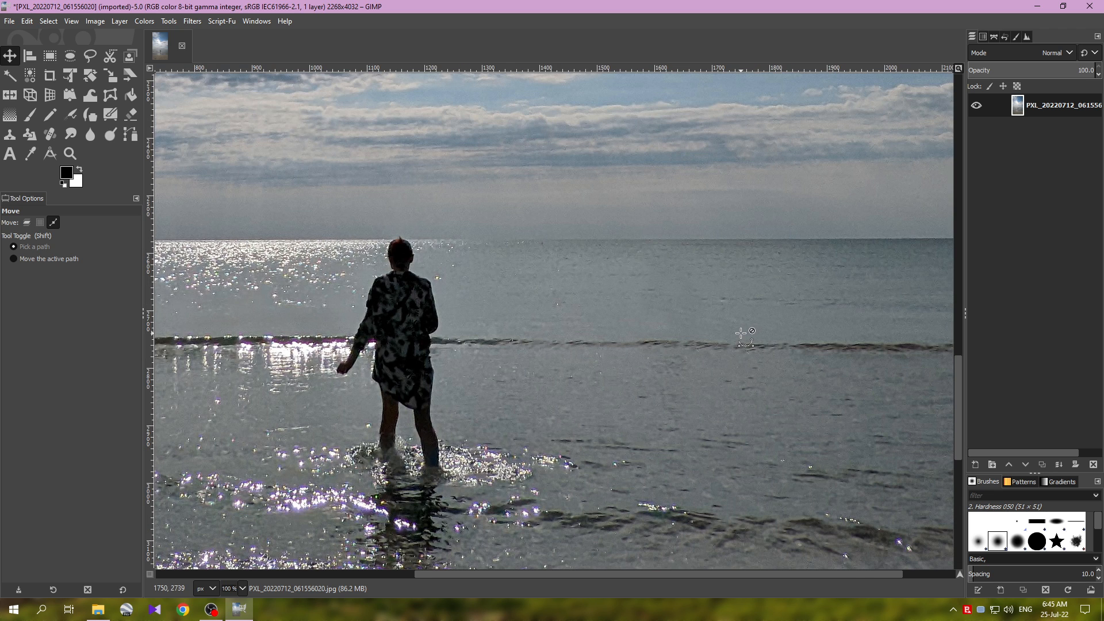
{"action": "left_click_drag", "start_coordinate": [643, 314], "coordinate": [563, 359]}
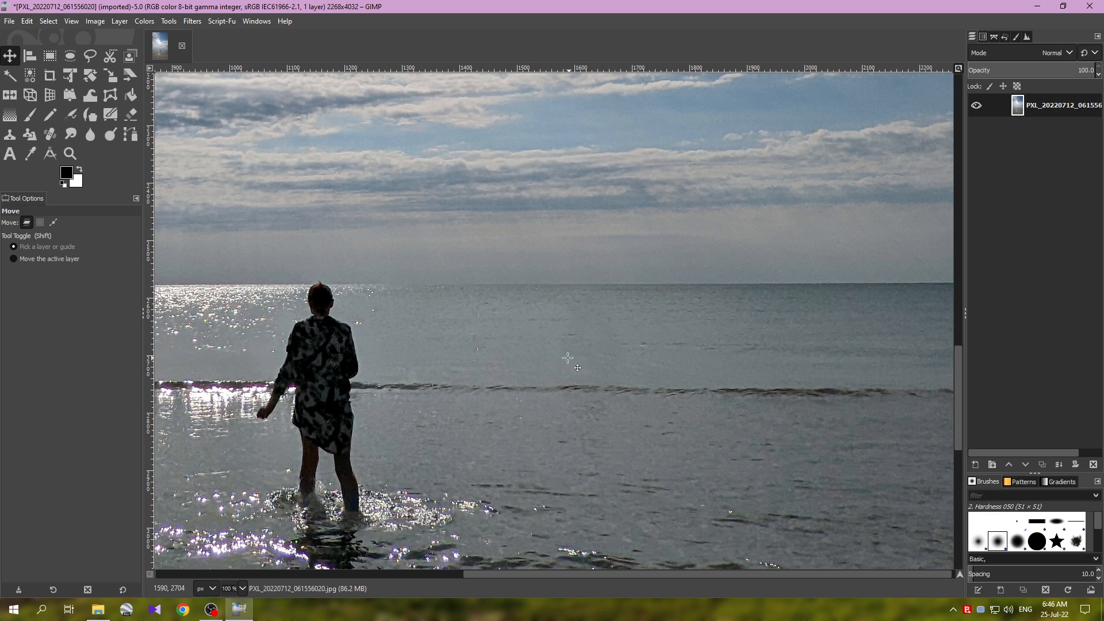
{"action": "left_click_drag", "start_coordinate": [642, 438], "coordinate": [650, 363]}
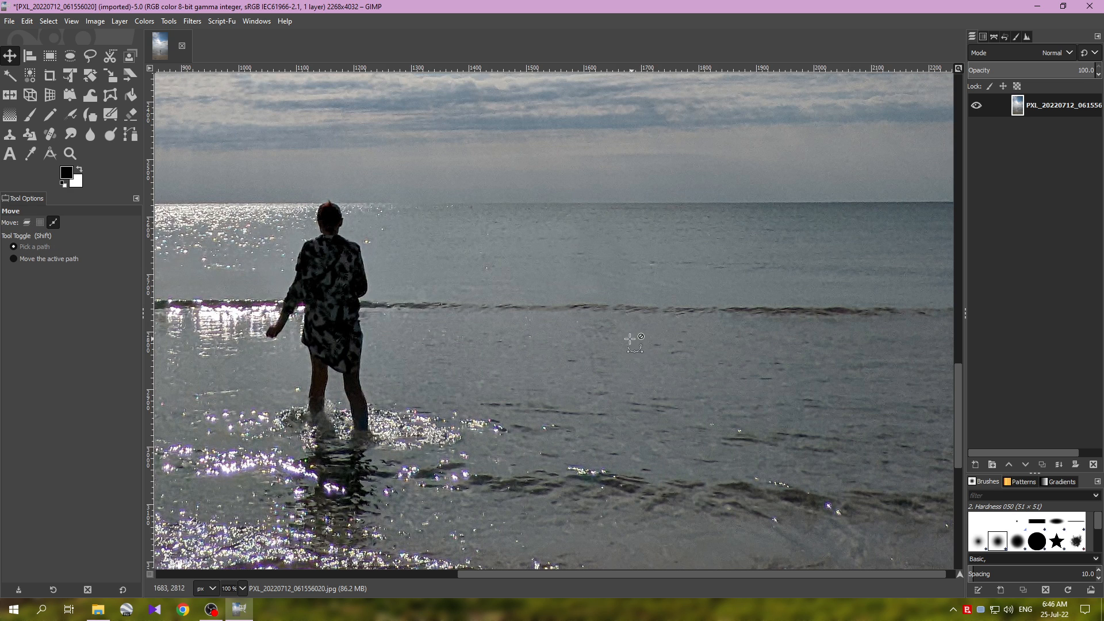
{"action": "scroll", "coordinate": [604, 345], "scroll_direction": "down", "scroll_amount": 2, "text": "ctrl"}
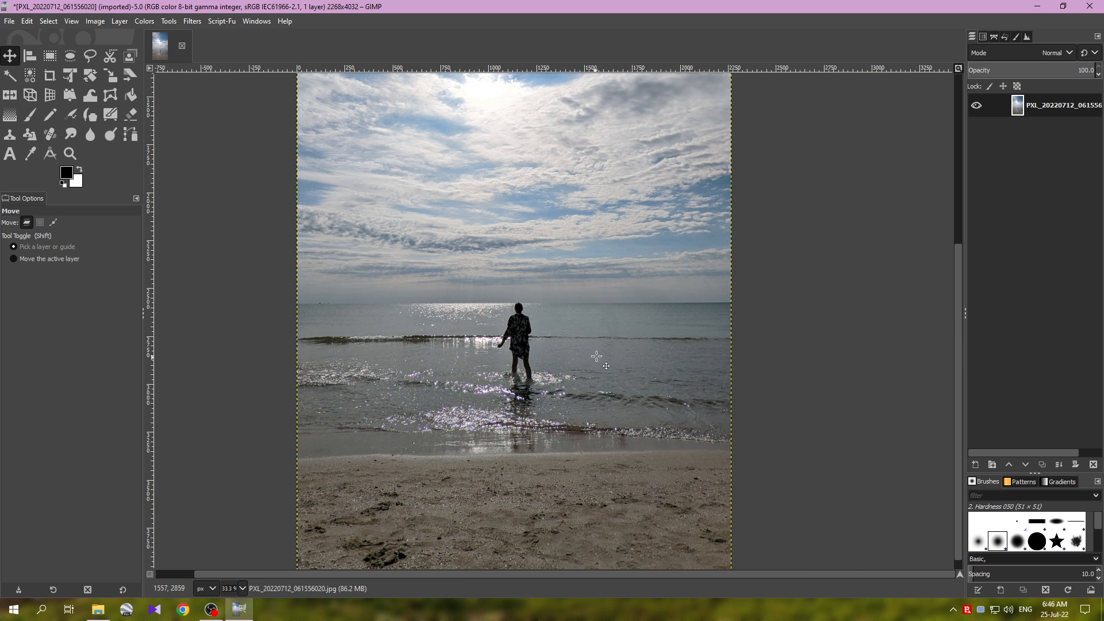
{"action": "scroll", "coordinate": [596, 356], "scroll_direction": "up", "scroll_amount": 1, "text": "ctrl"}
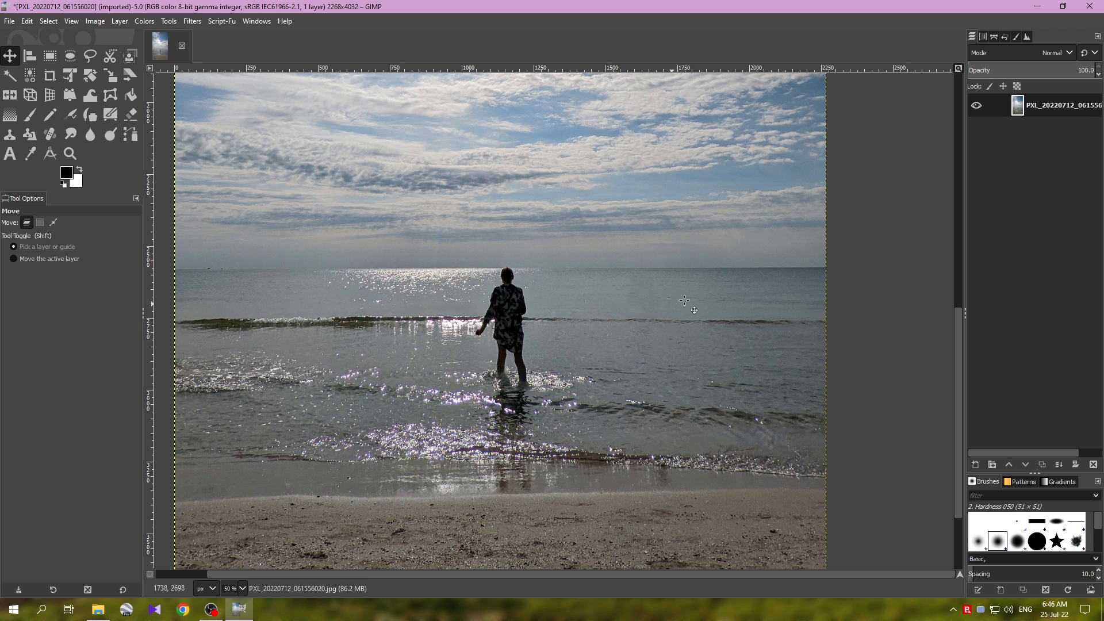
{"action": "scroll", "coordinate": [628, 313], "scroll_direction": "down", "scroll_amount": 2, "text": "ctrl"}
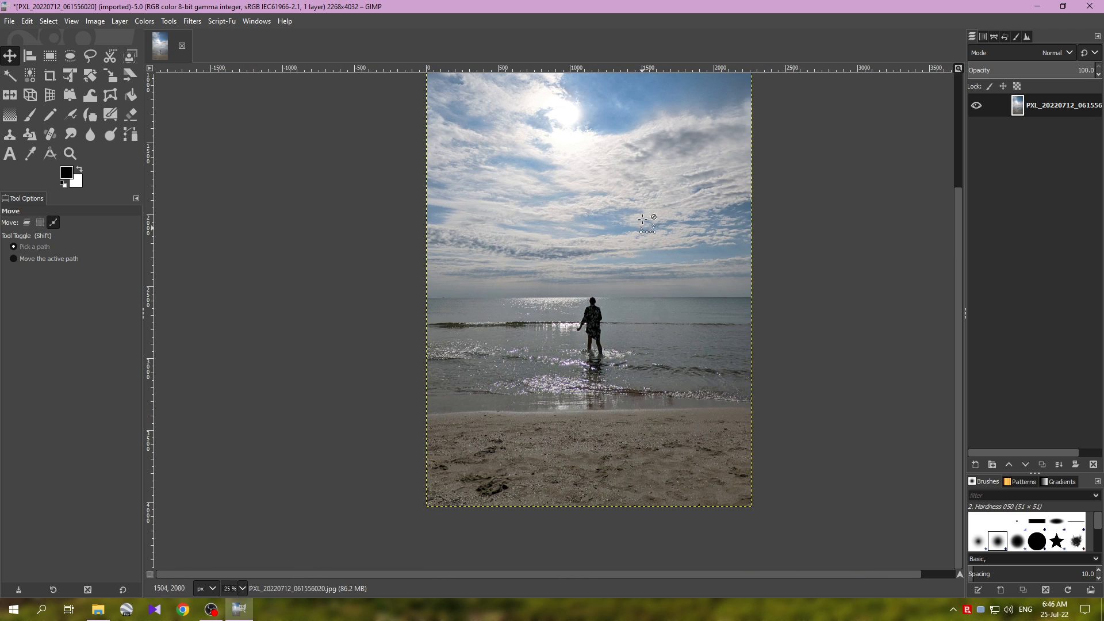
{"action": "scroll", "coordinate": [642, 225], "scroll_direction": "down", "scroll_amount": 1, "text": "ctrl"}
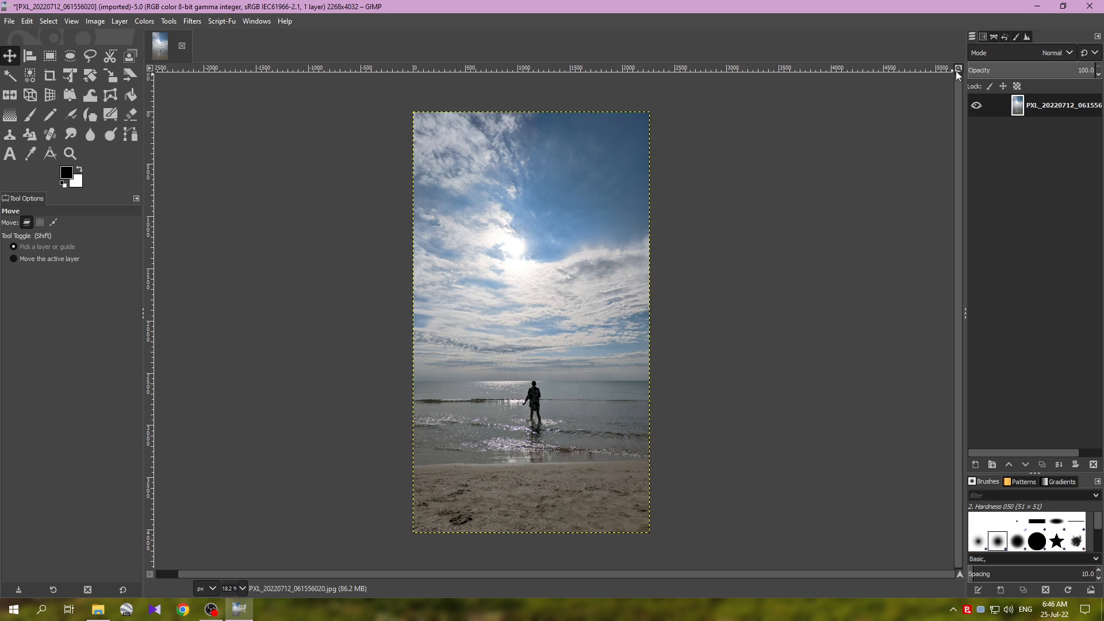
{"action": "left_click", "coordinate": [957, 70]}
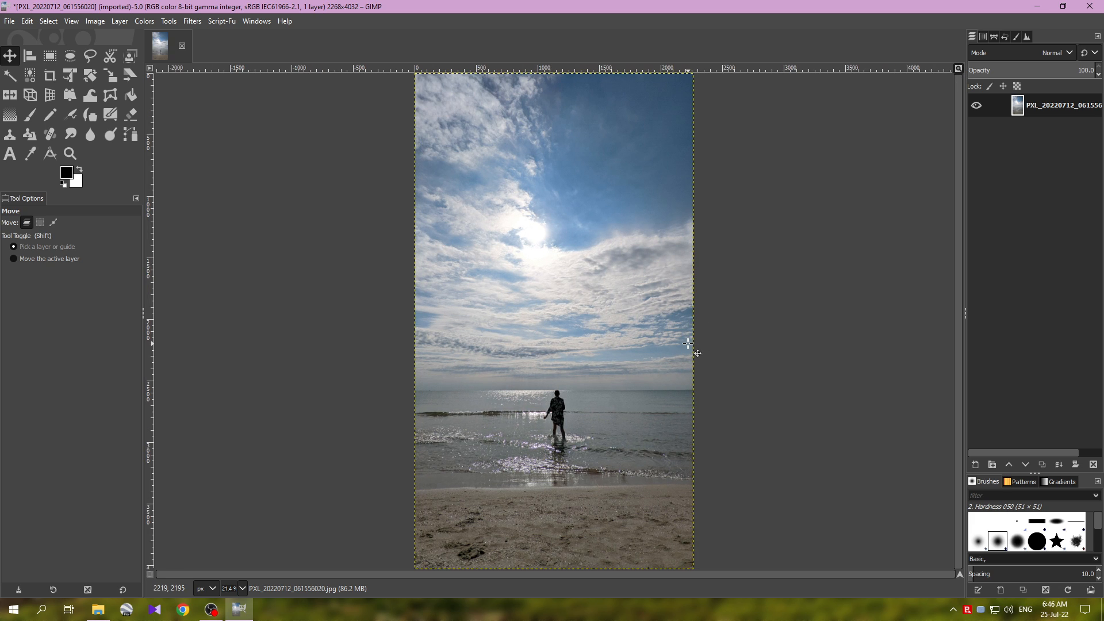